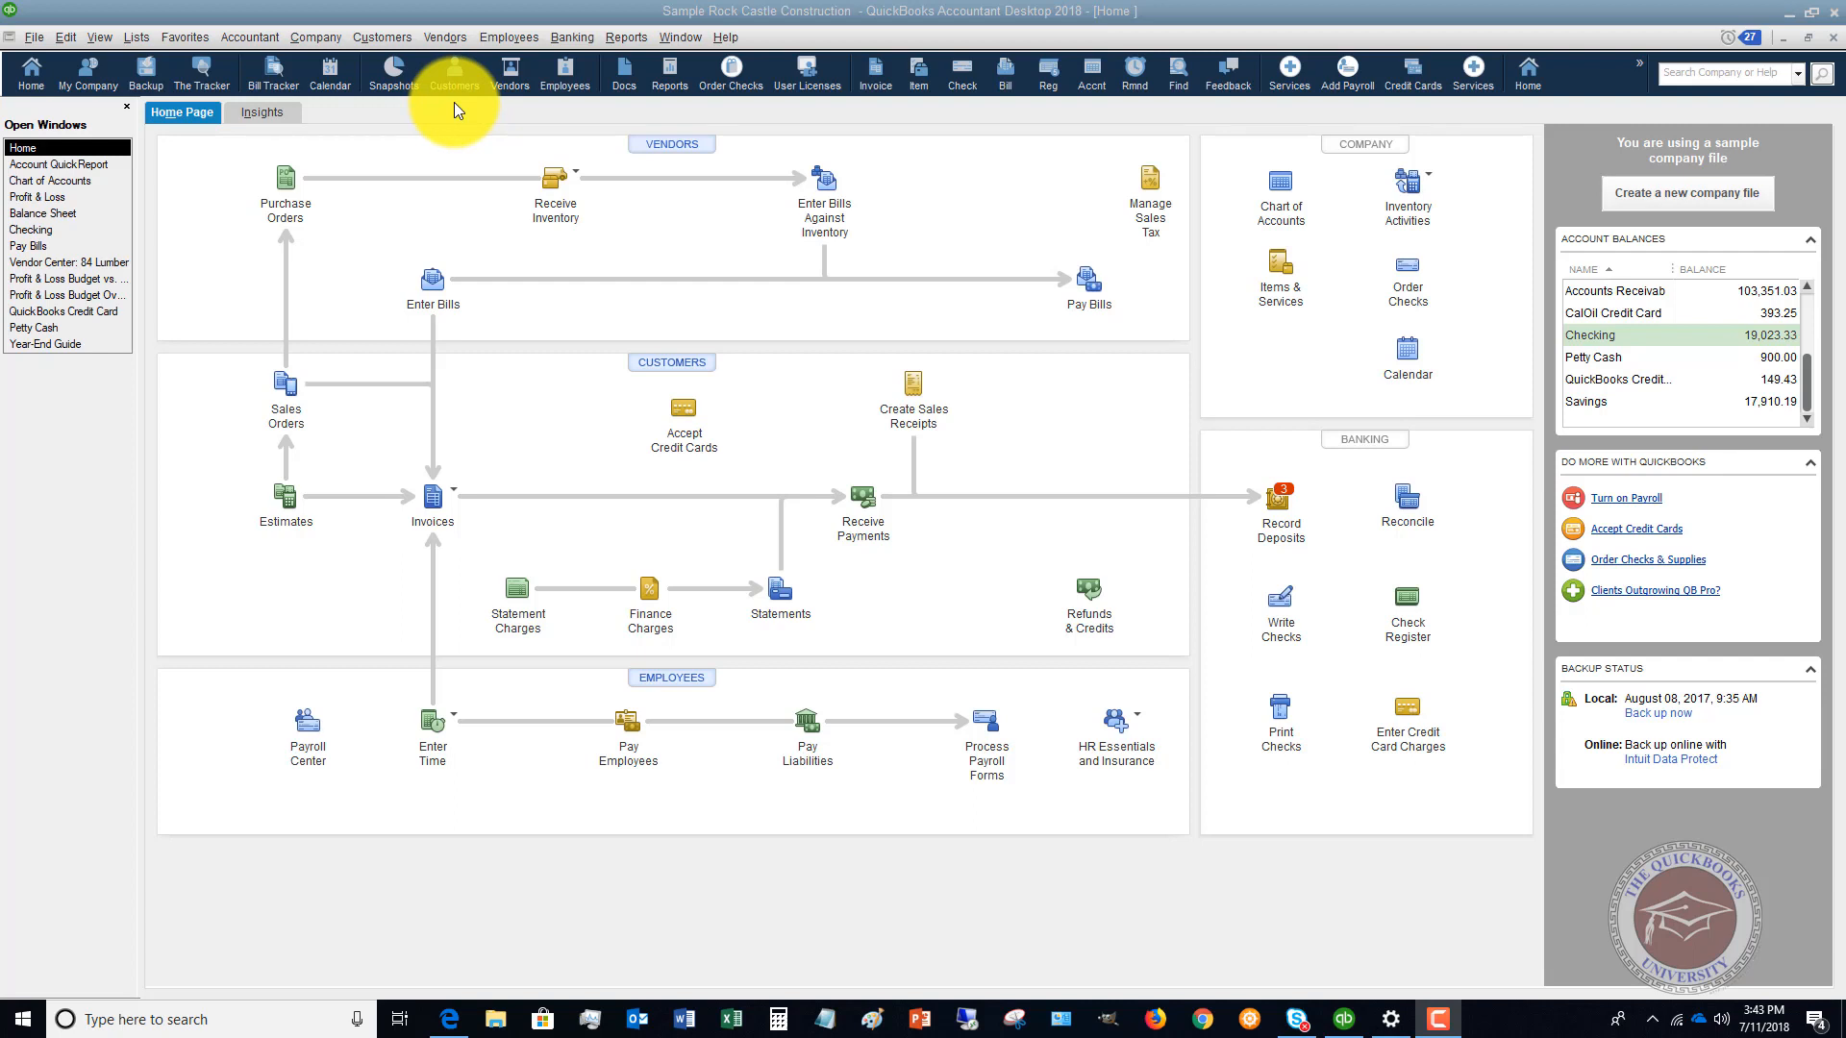
- In the company preferences for Jobs & Estimates, set progress invoicing to Yes and save the preferences
{"action": "left_click", "coordinate": [64, 38]}
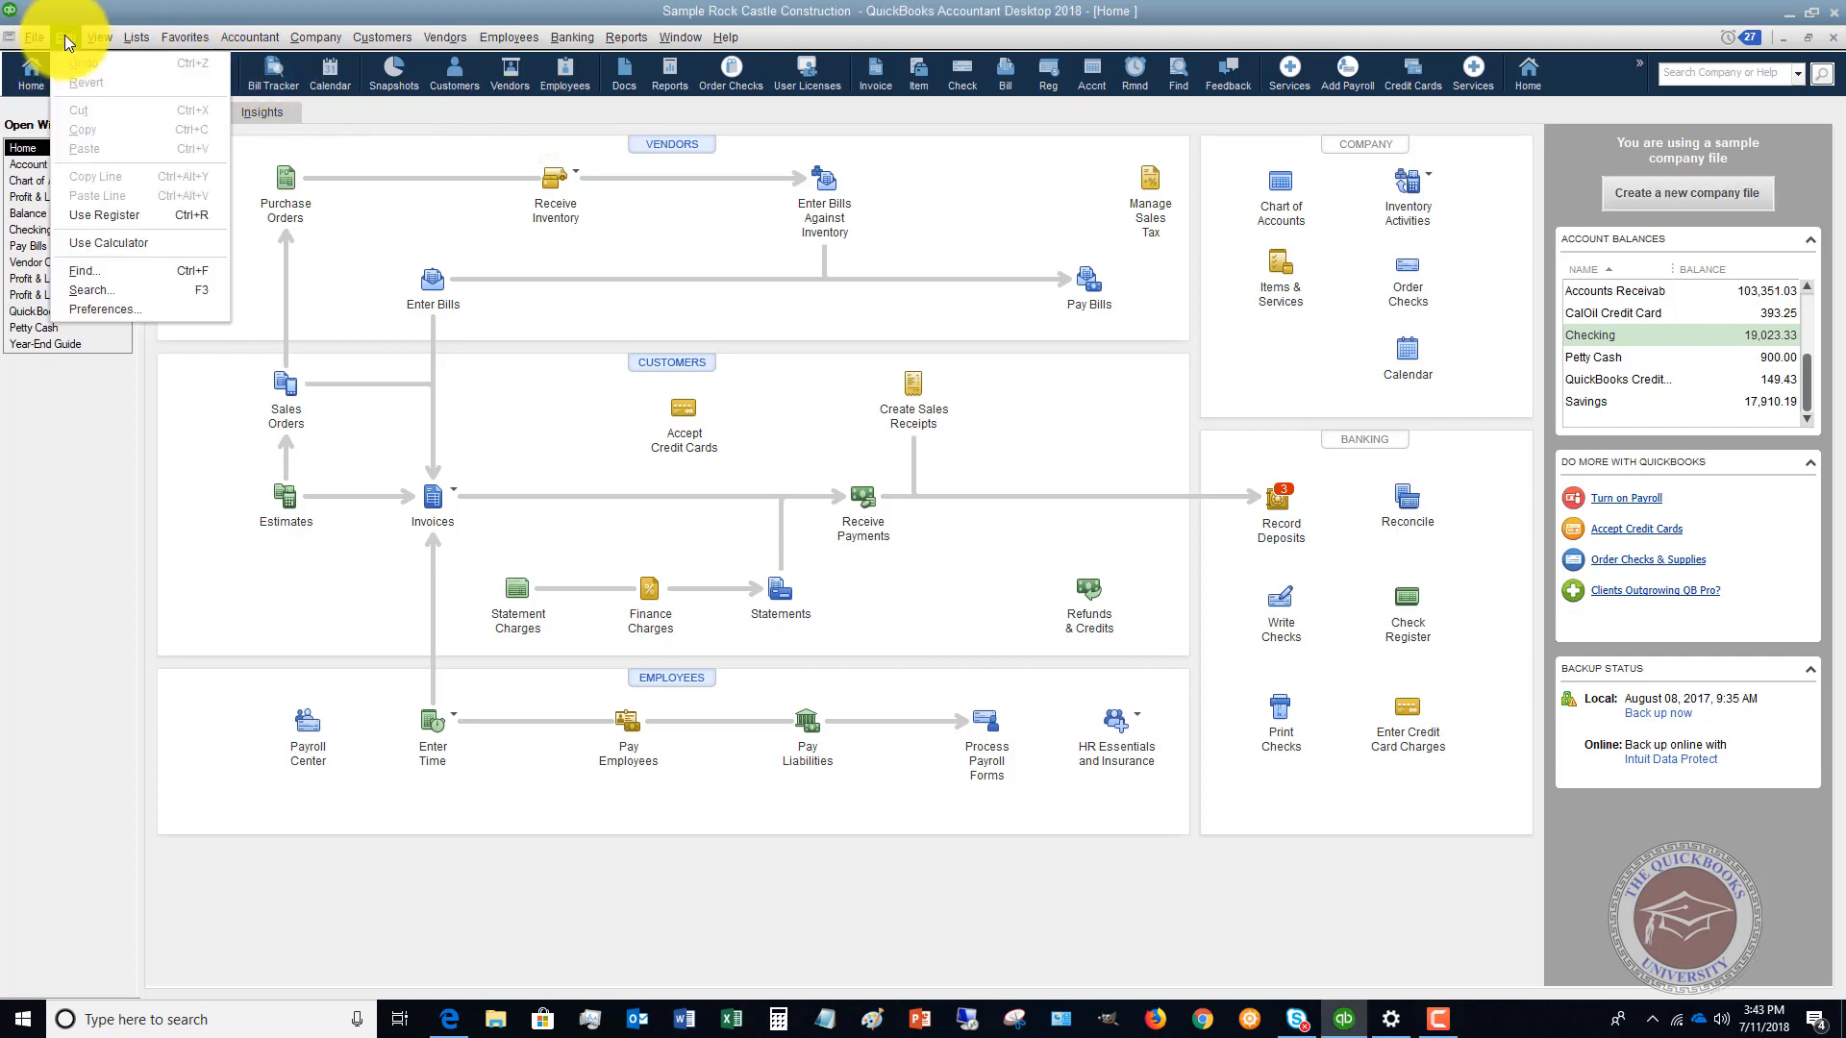
{"action": "left_click", "coordinate": [104, 310]}
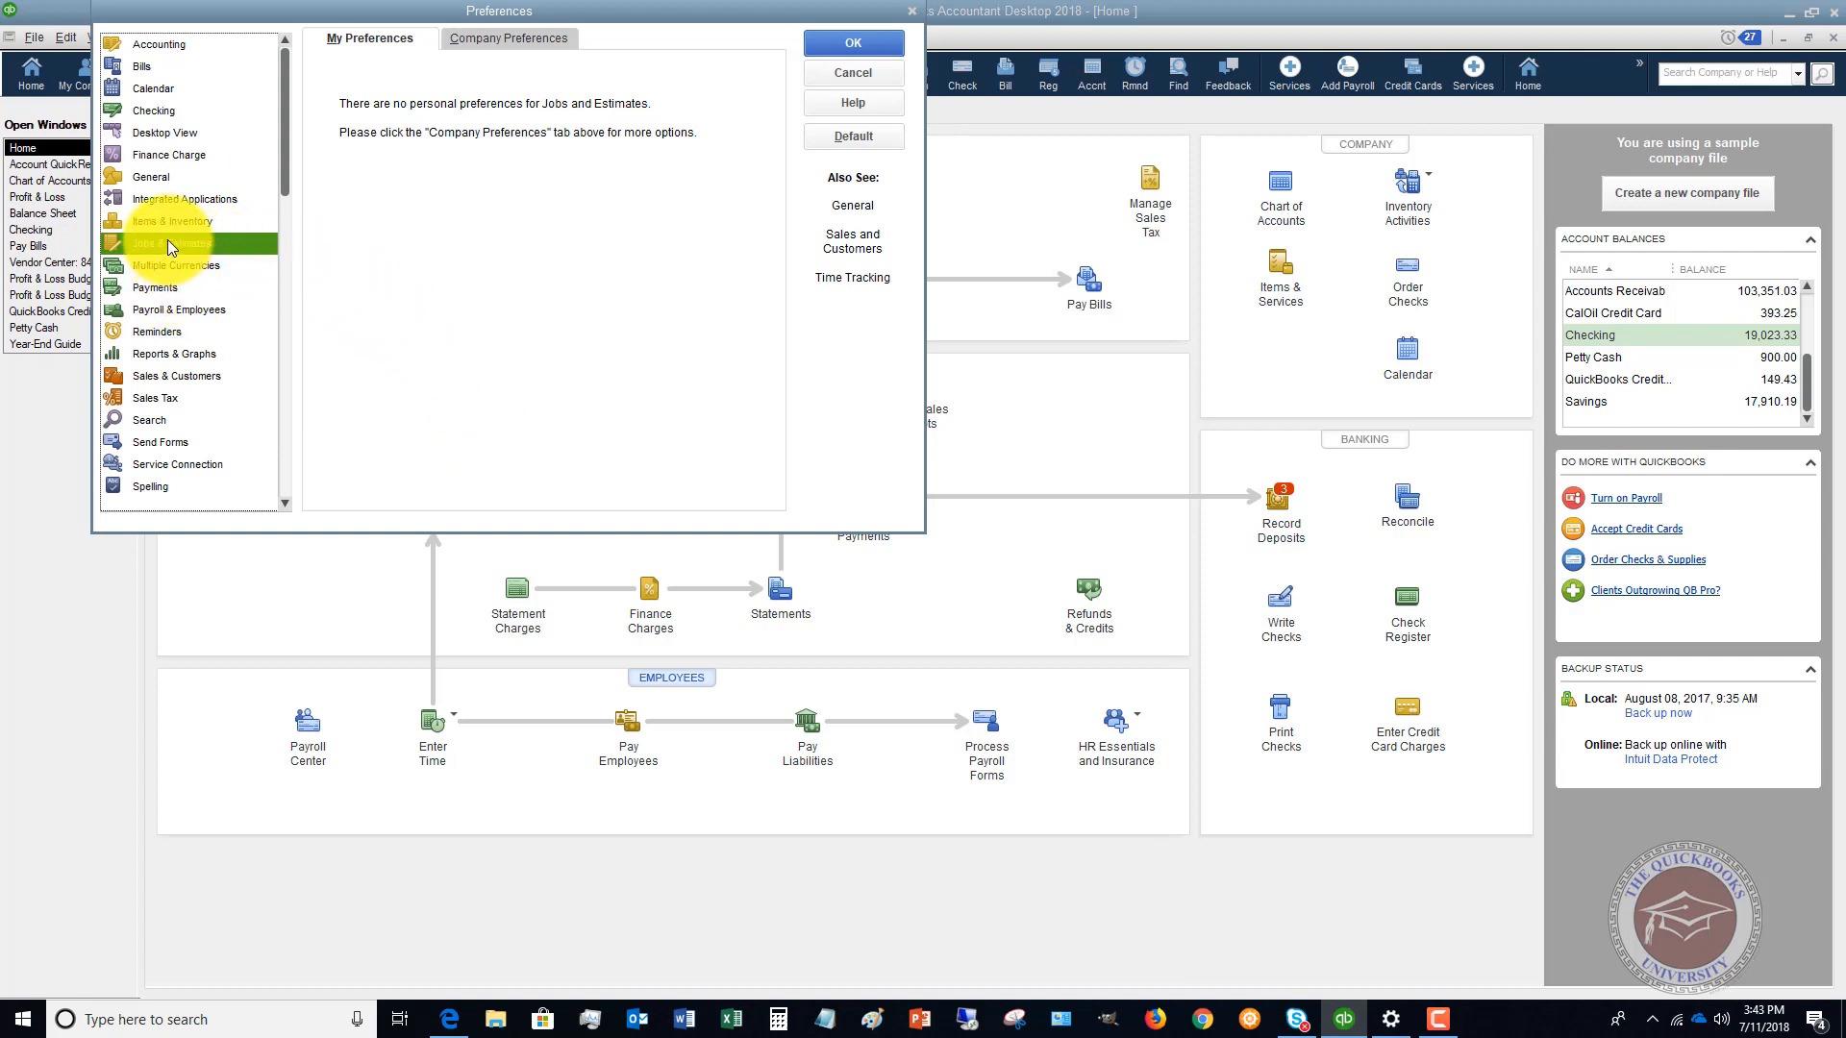
{"action": "left_click", "coordinate": [489, 40]}
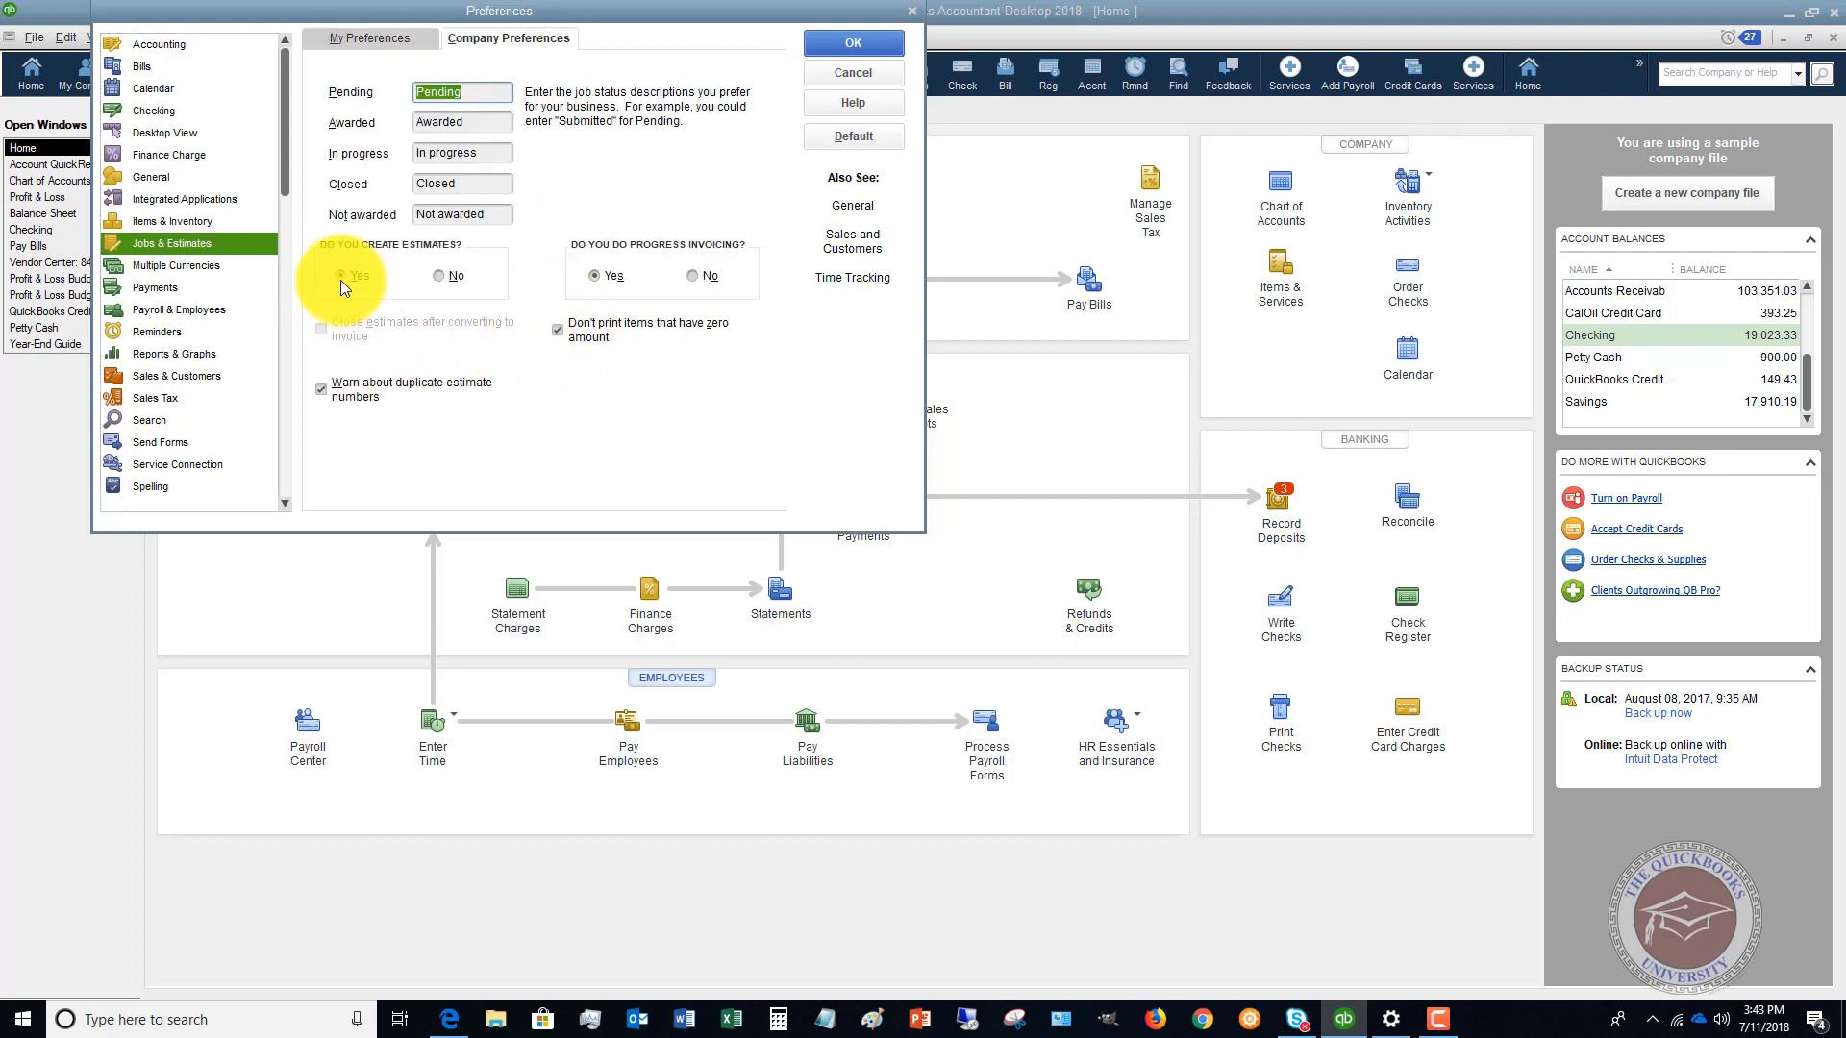
{"action": "left_click", "coordinate": [595, 276]}
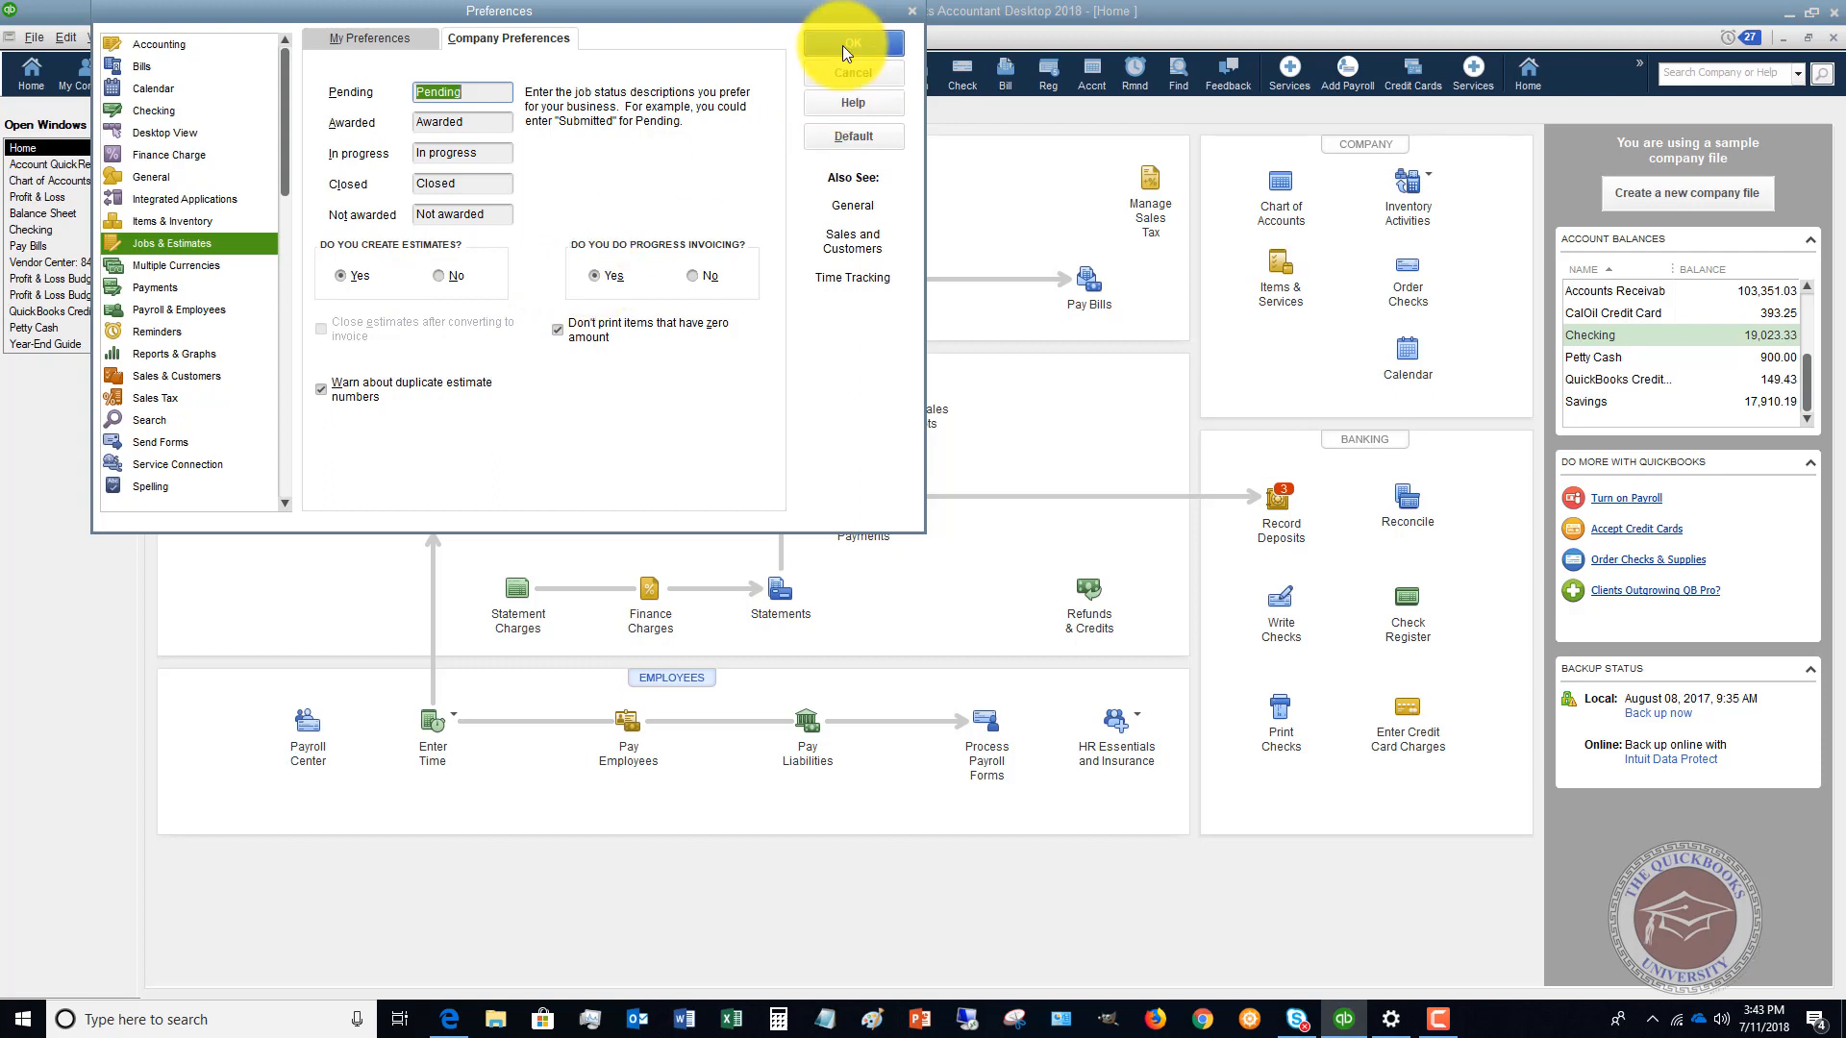
{"action": "left_click", "coordinate": [843, 44]}
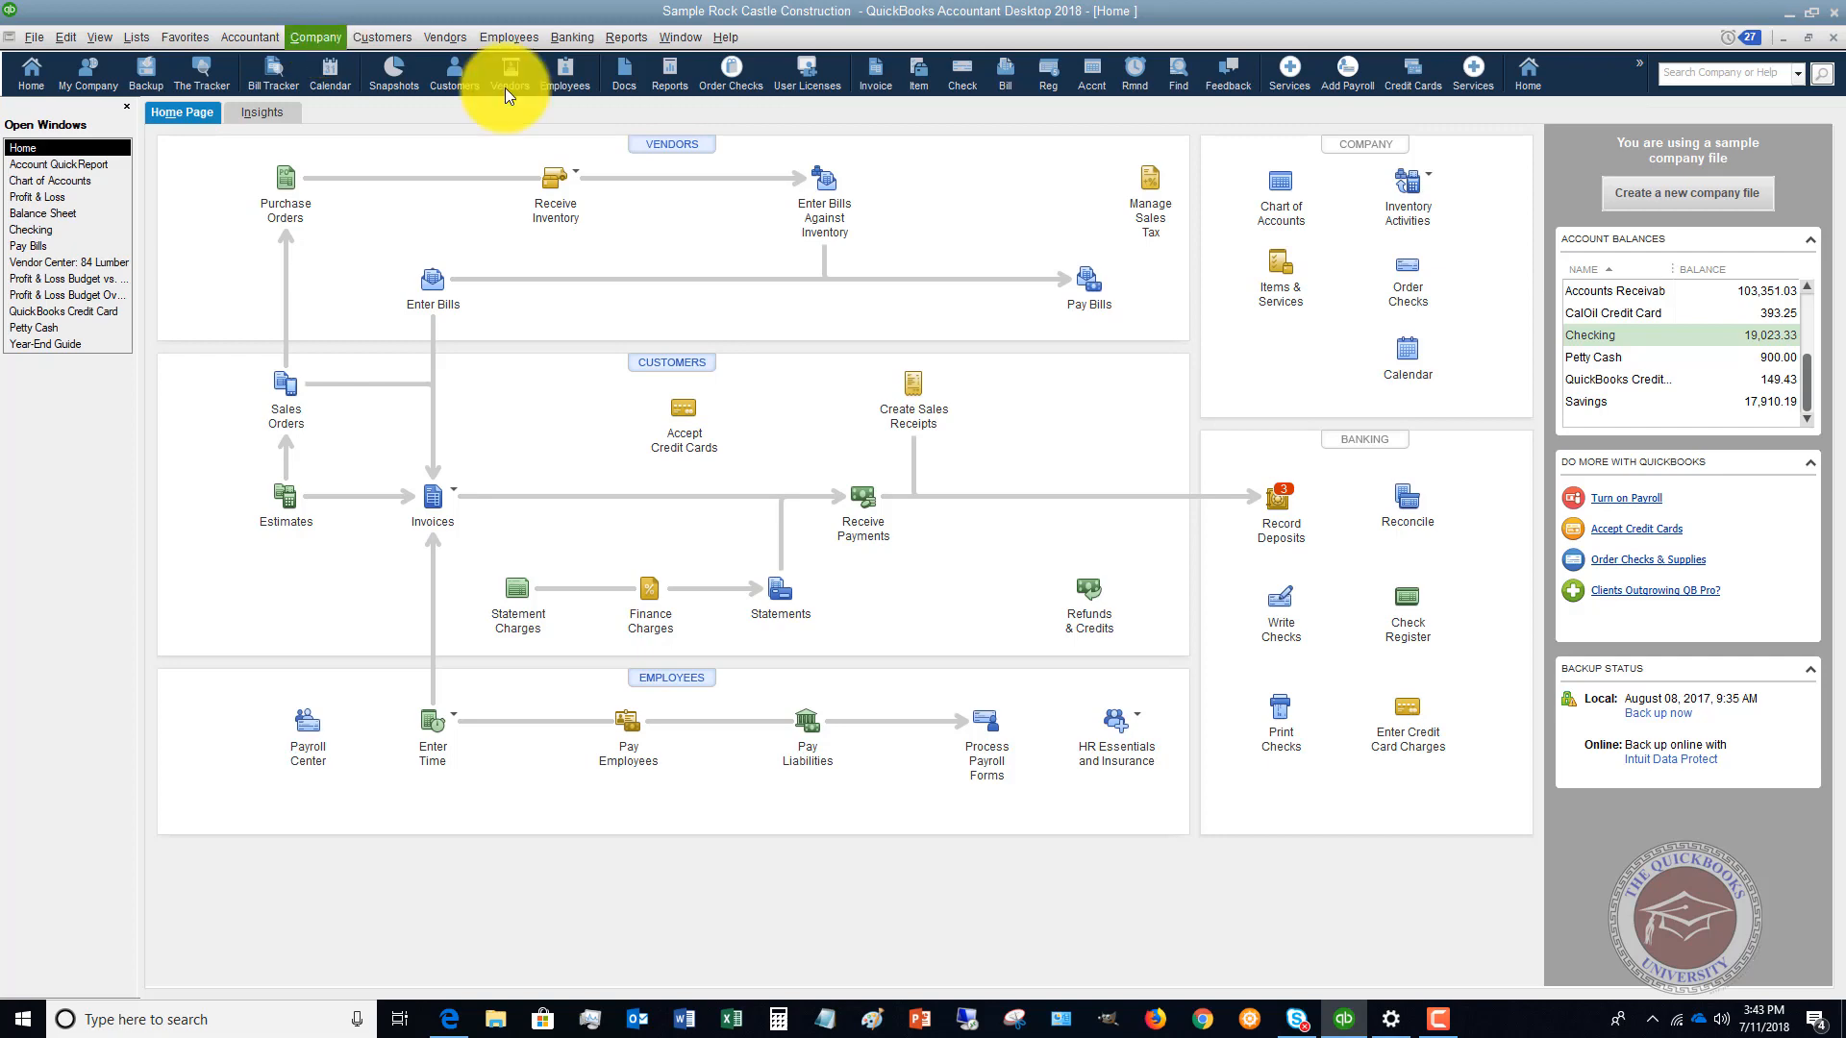
- Open the QuickReport of the Estimates account from the chart of accounts and open the last listed Babcock's Music Shop estimate
{"action": "left_click", "coordinate": [1280, 220]}
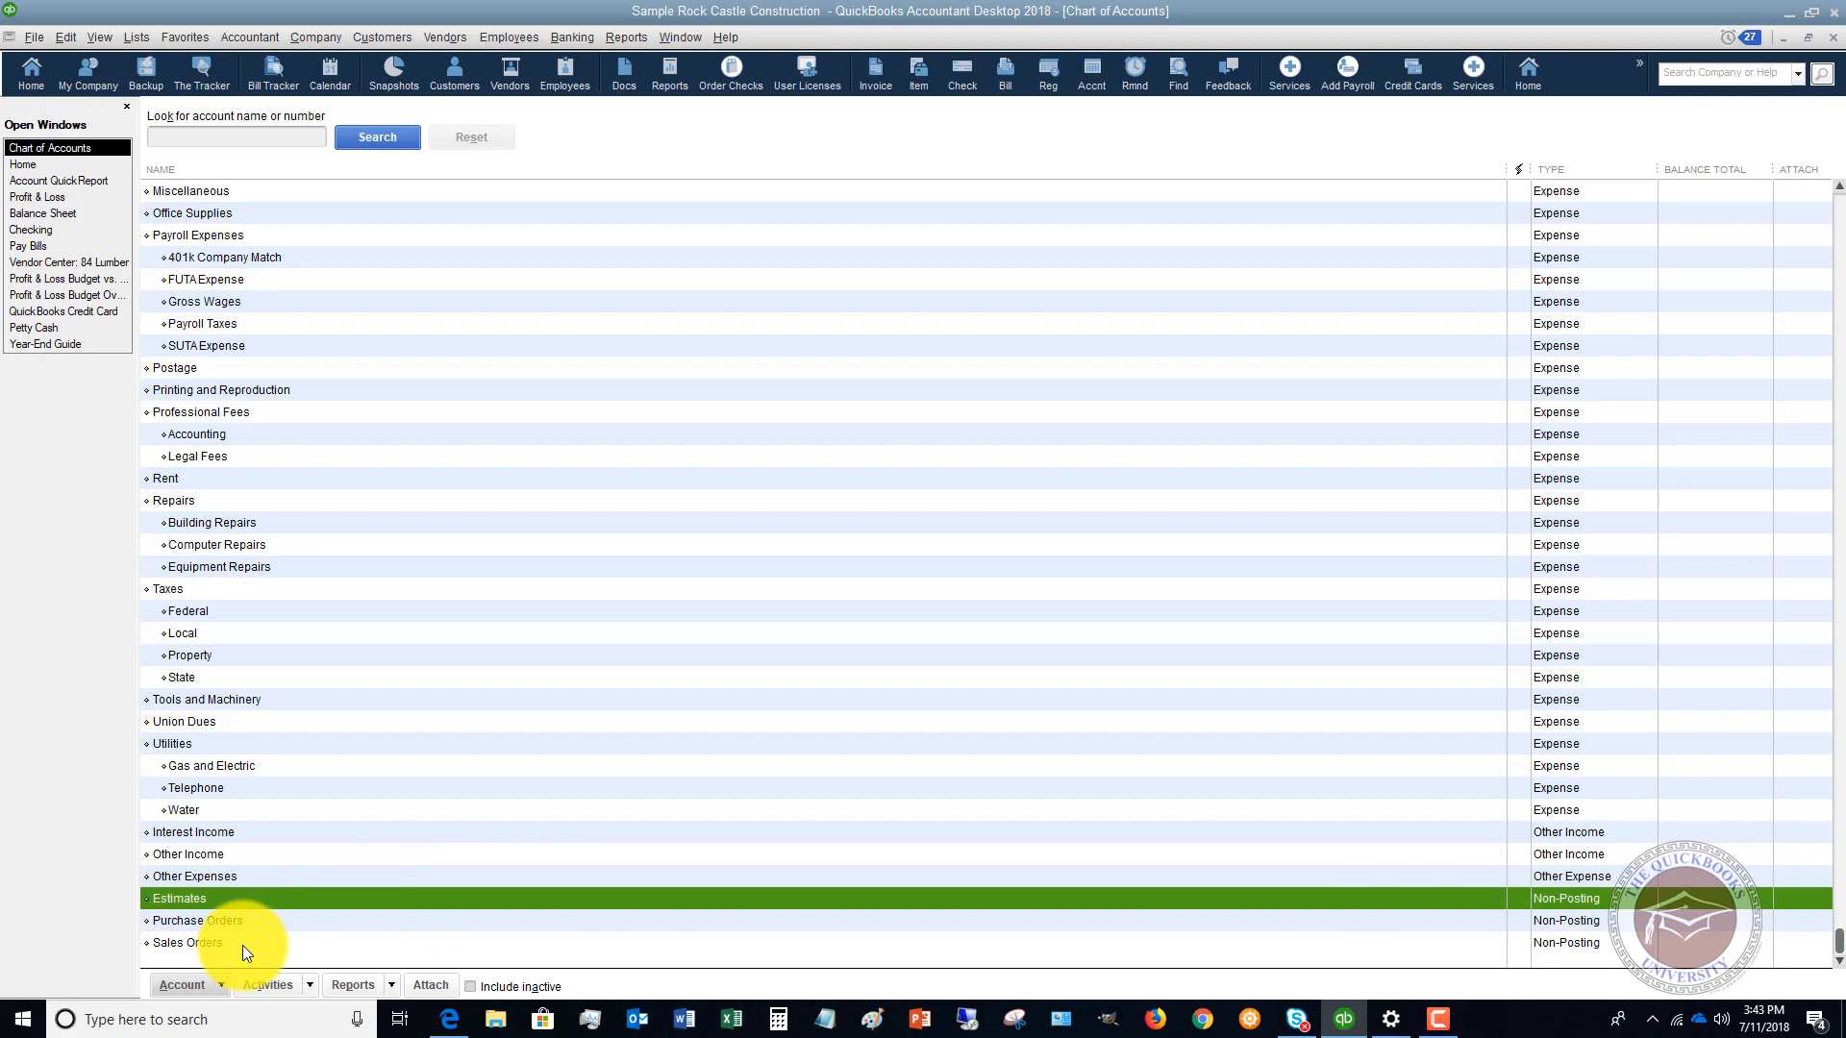
{"action": "double_click", "coordinate": [360, 898]}
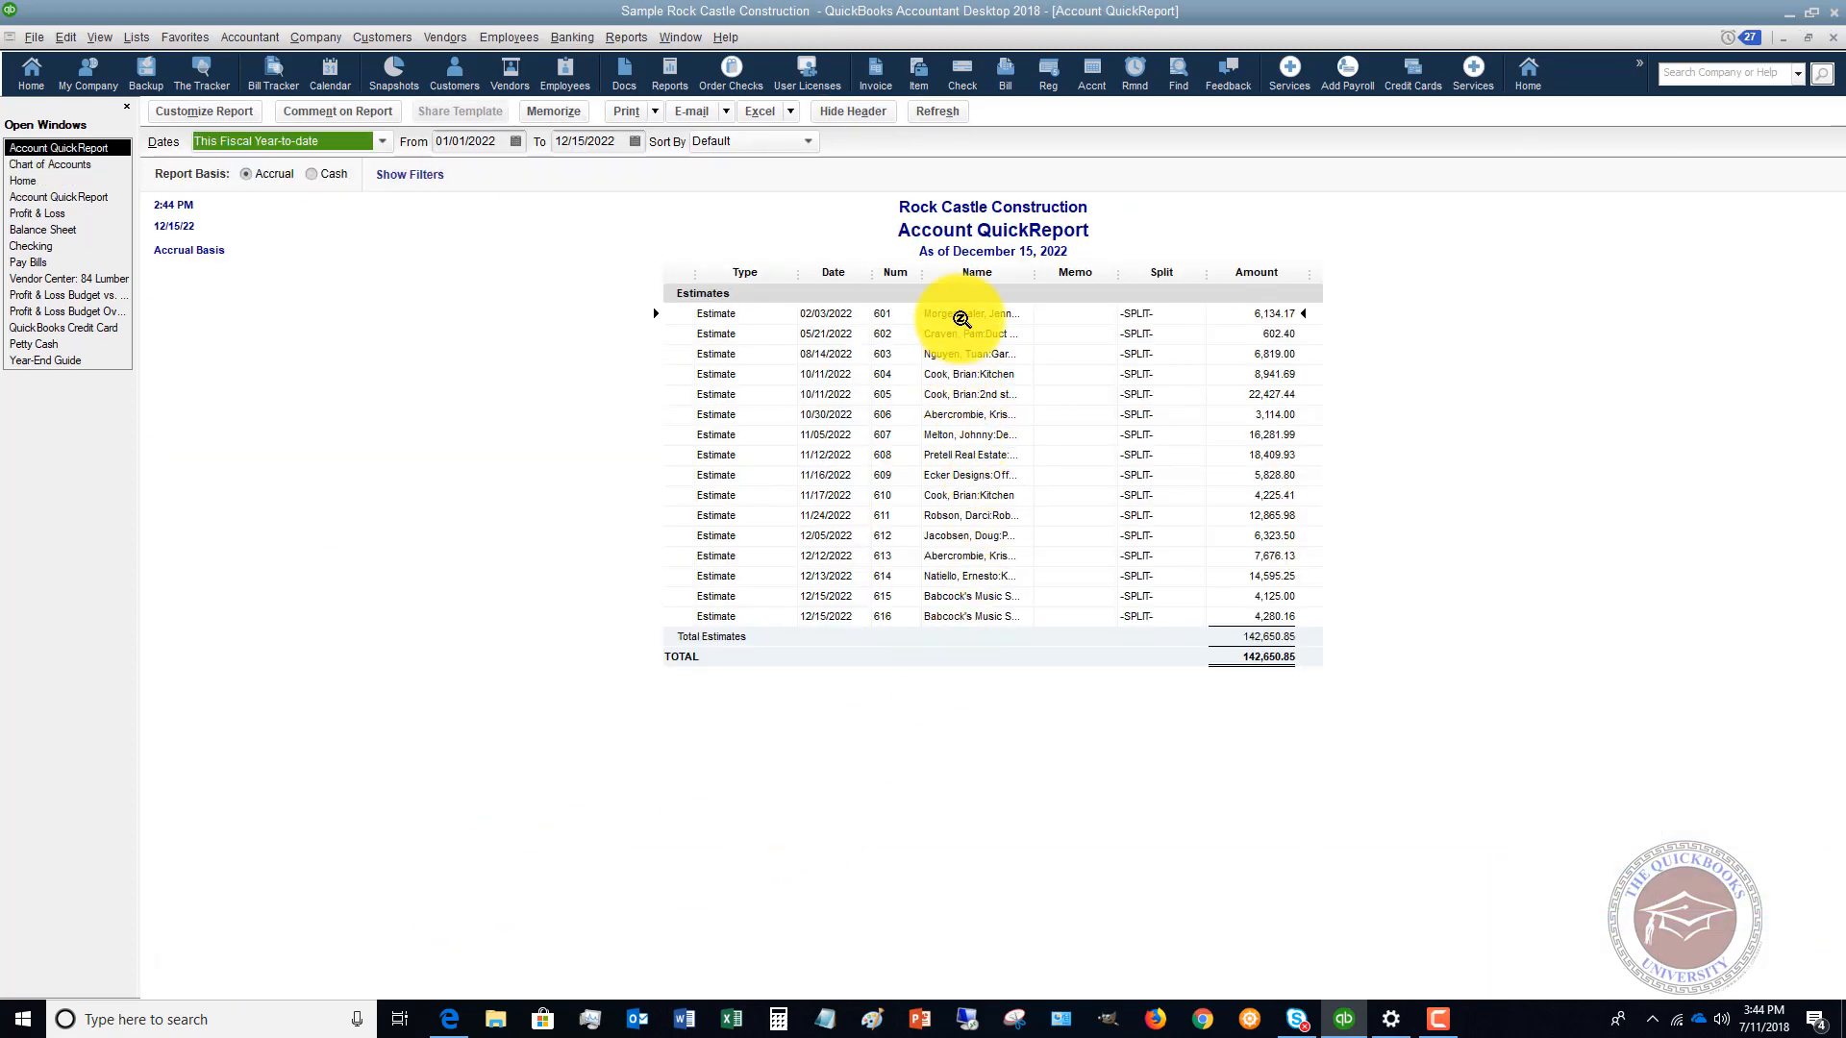
{"action": "double_click", "coordinate": [825, 615]}
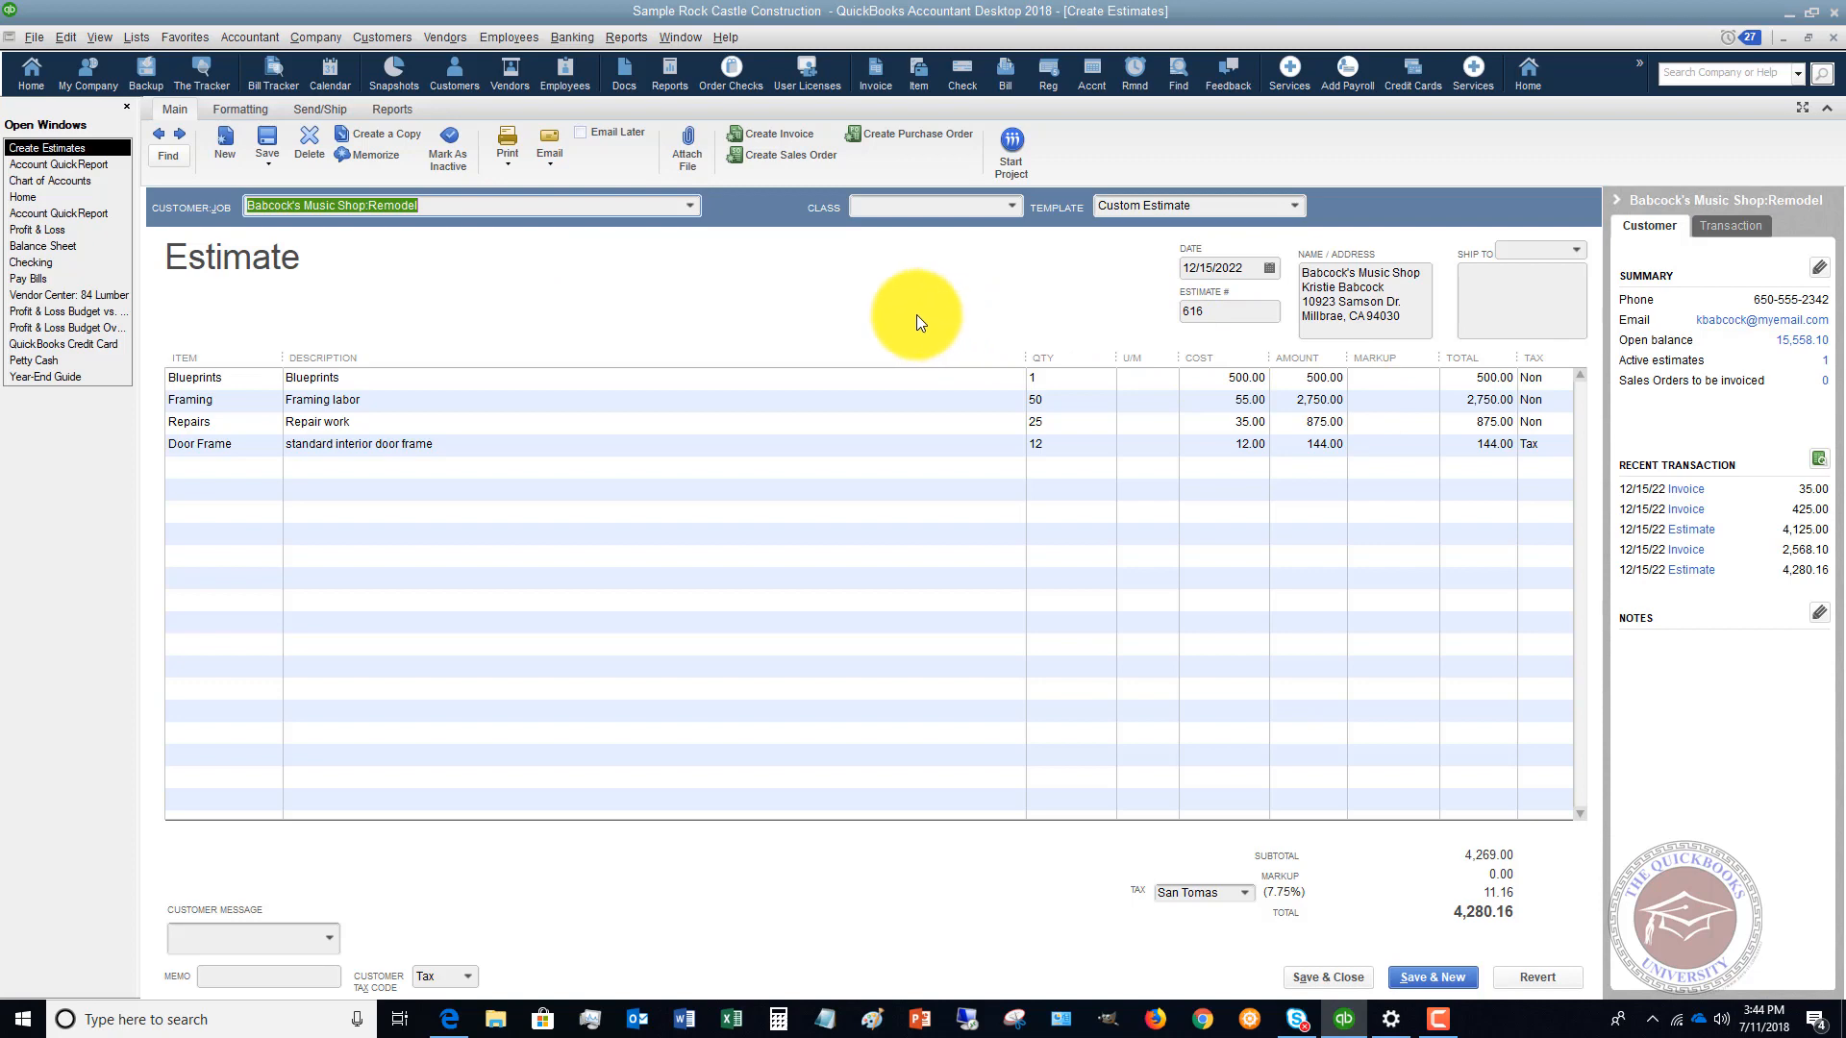
- Generate a progress invoice for the remaining amounts of the estimate, saving without classes, and discard the invoice
{"action": "left_click", "coordinate": [773, 134]}
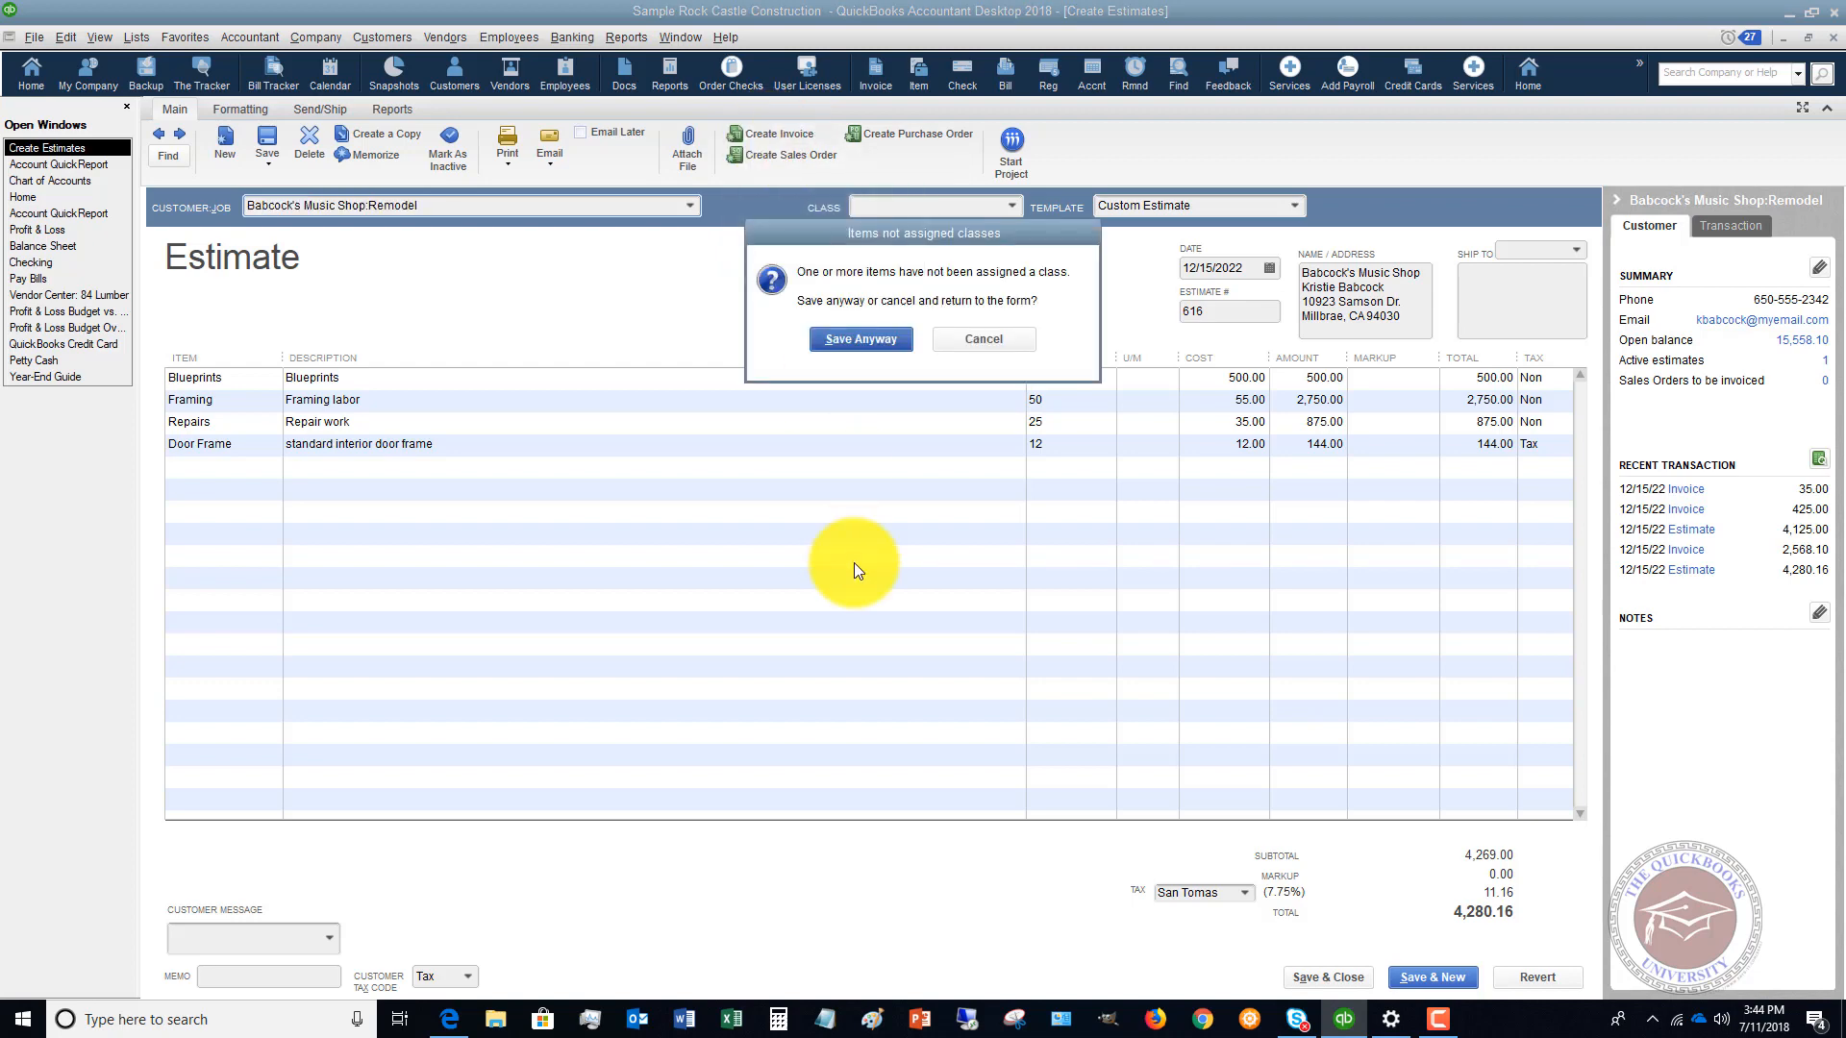
{"action": "left_click", "coordinate": [852, 337]}
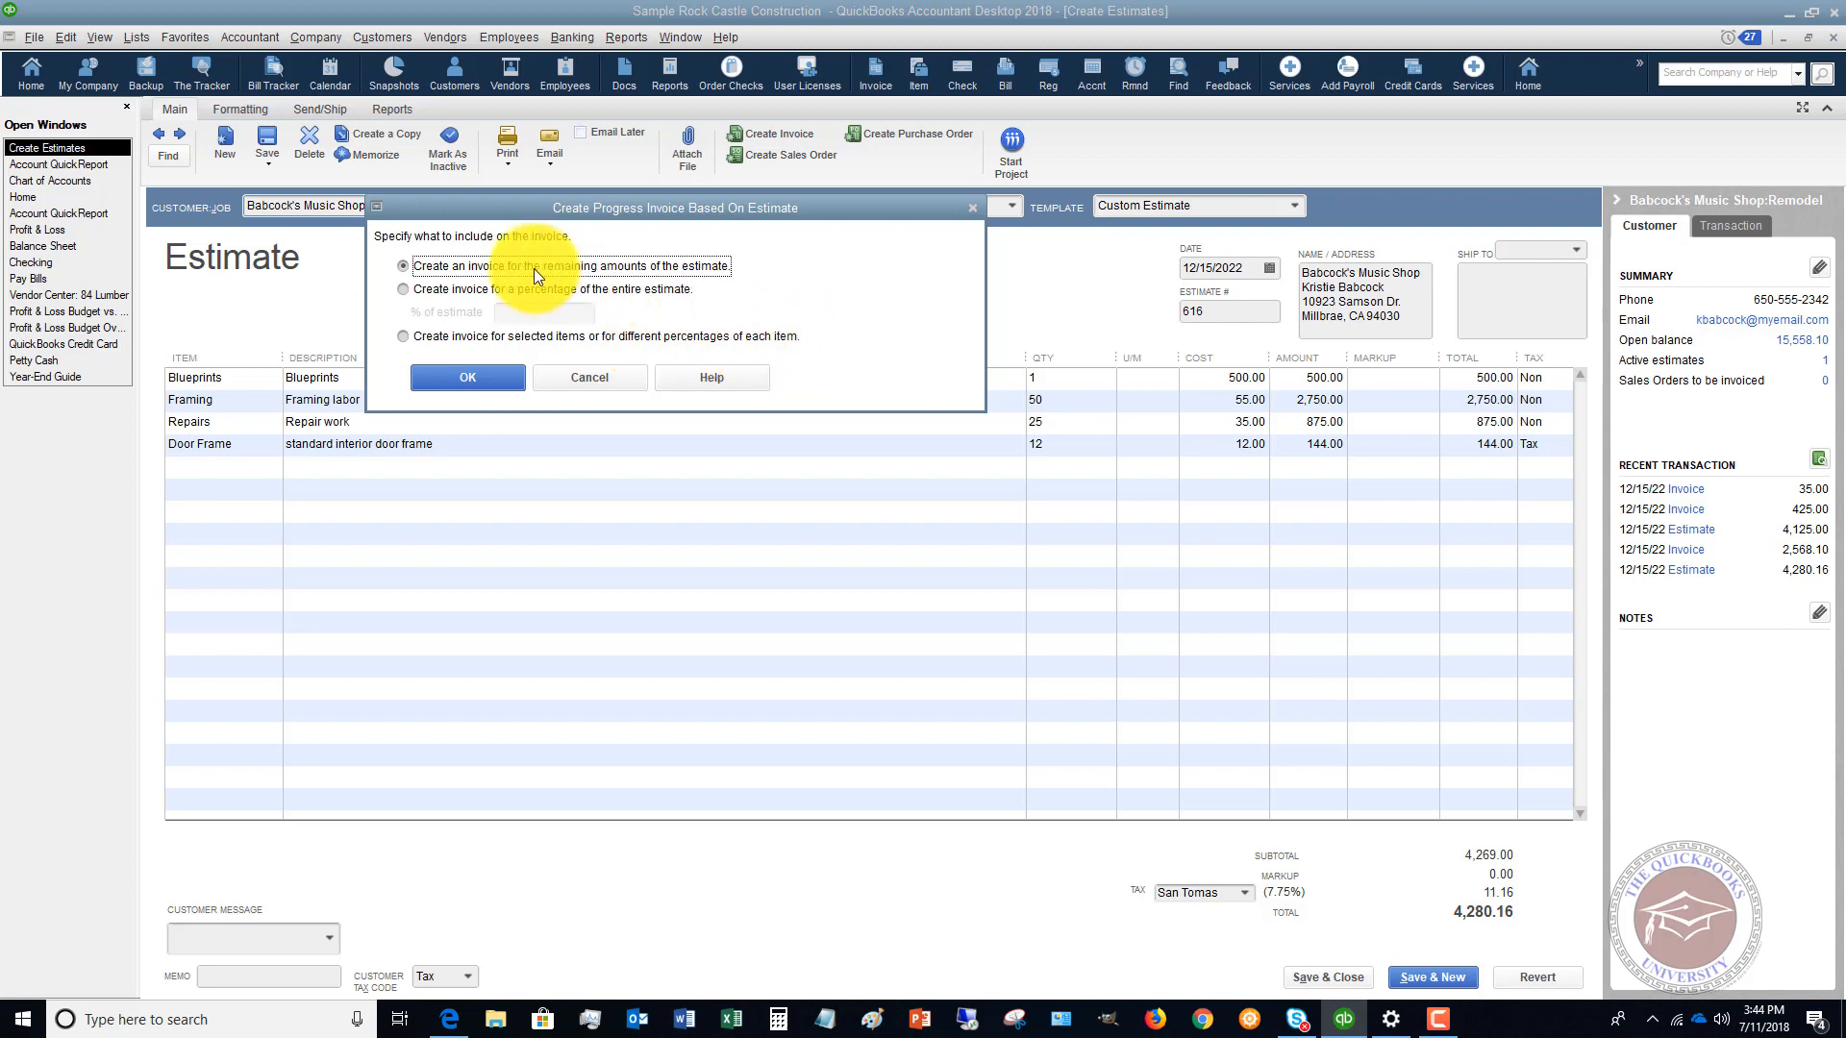
{"action": "left_click", "coordinate": [471, 377]}
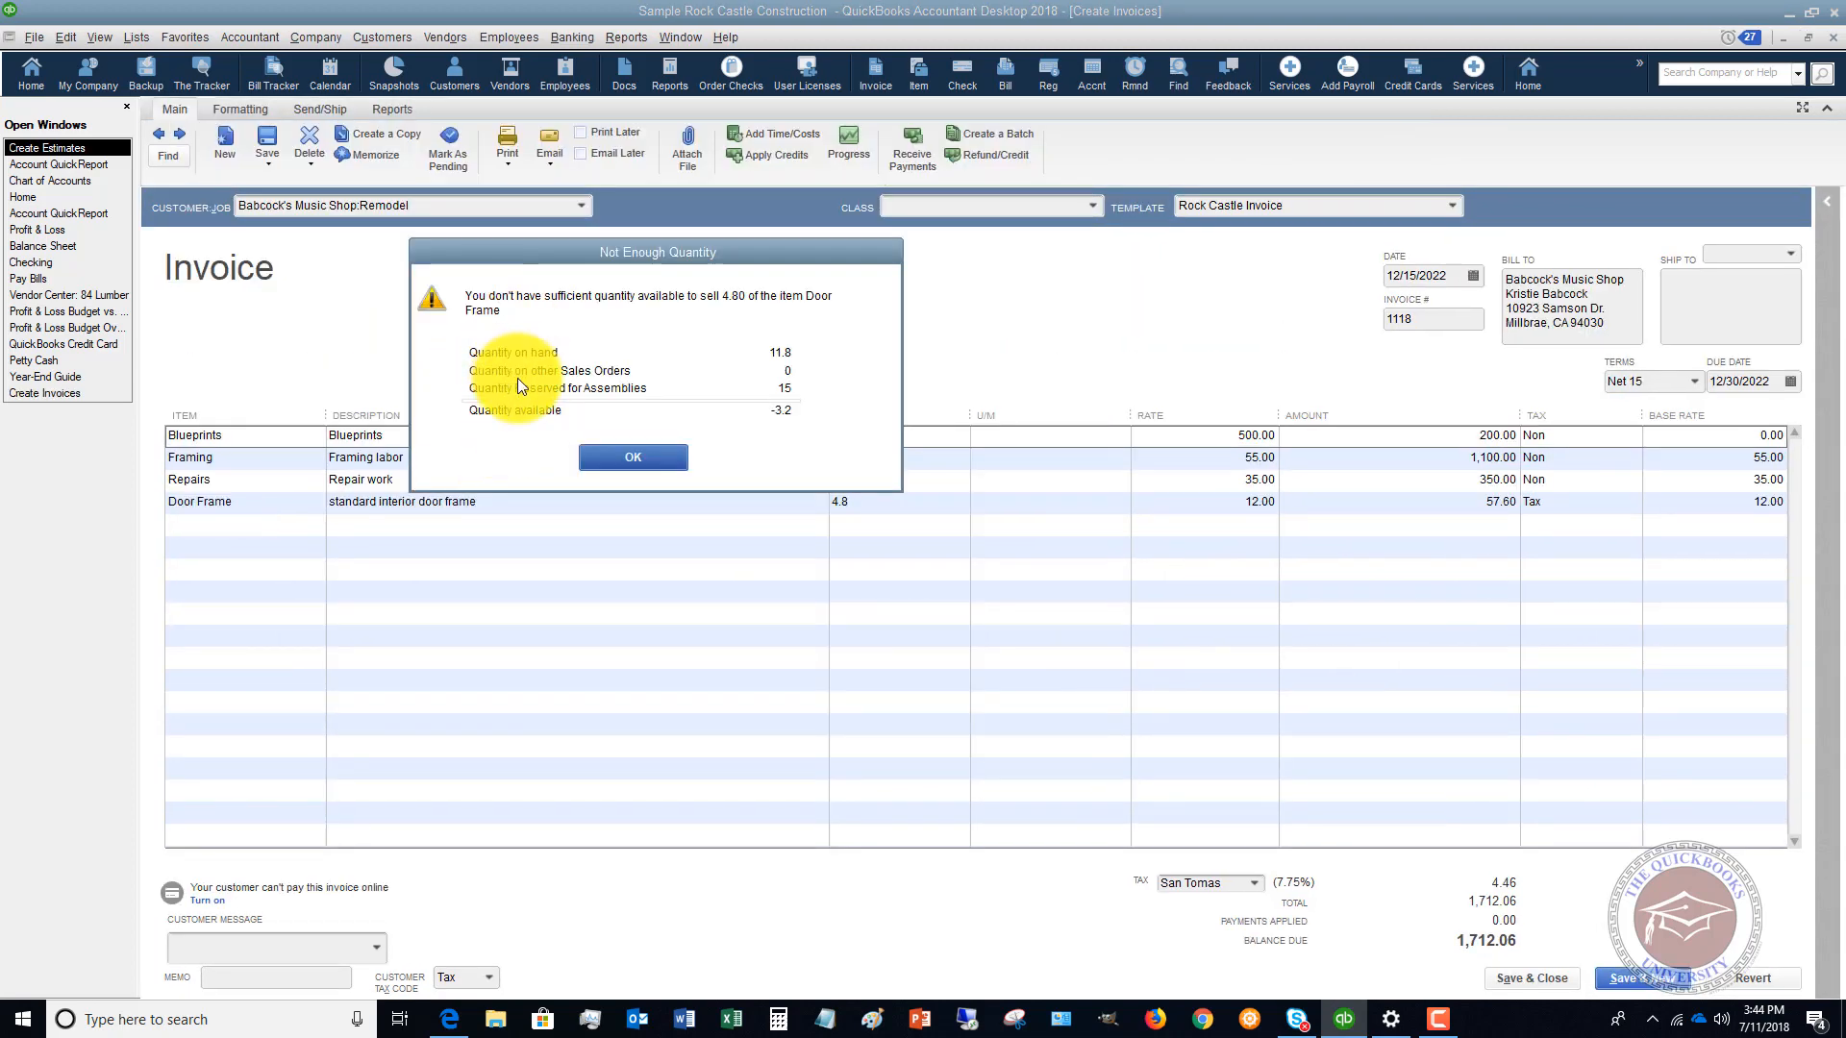
{"action": "left_click", "coordinate": [634, 458]}
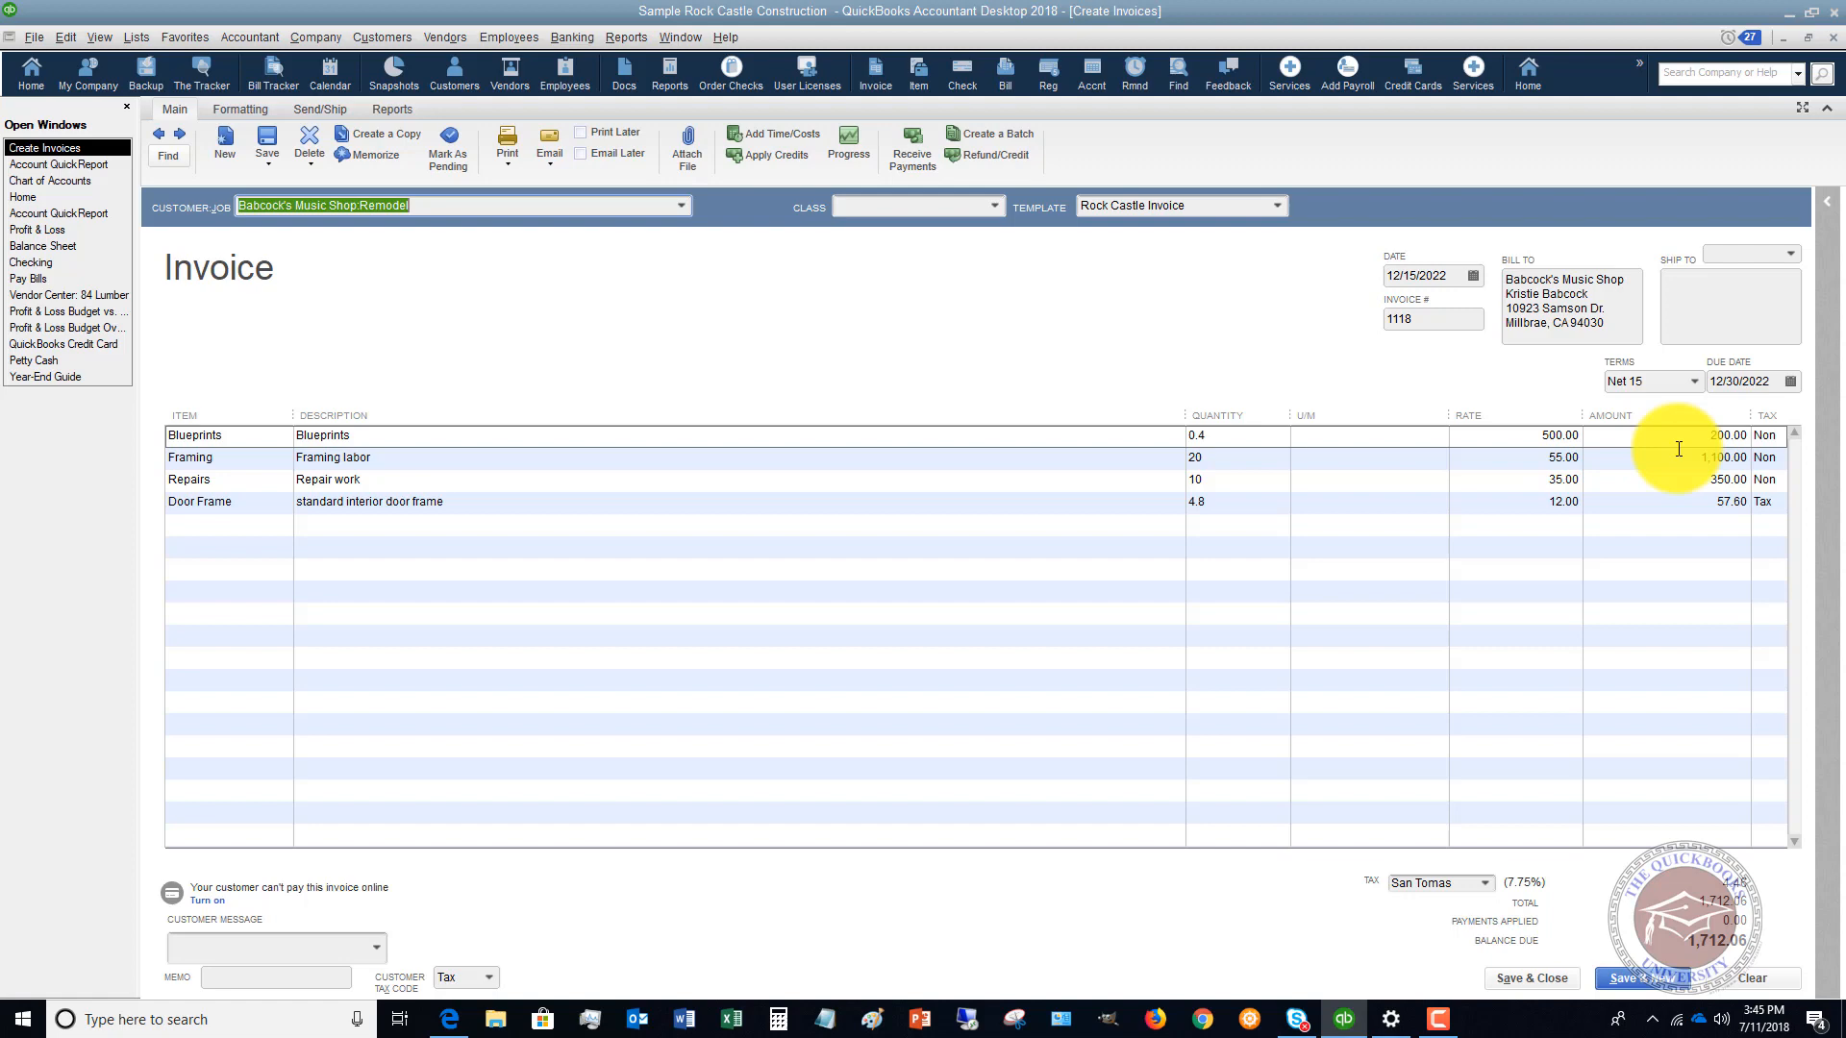
{"action": "left_click", "coordinate": [1753, 979]}
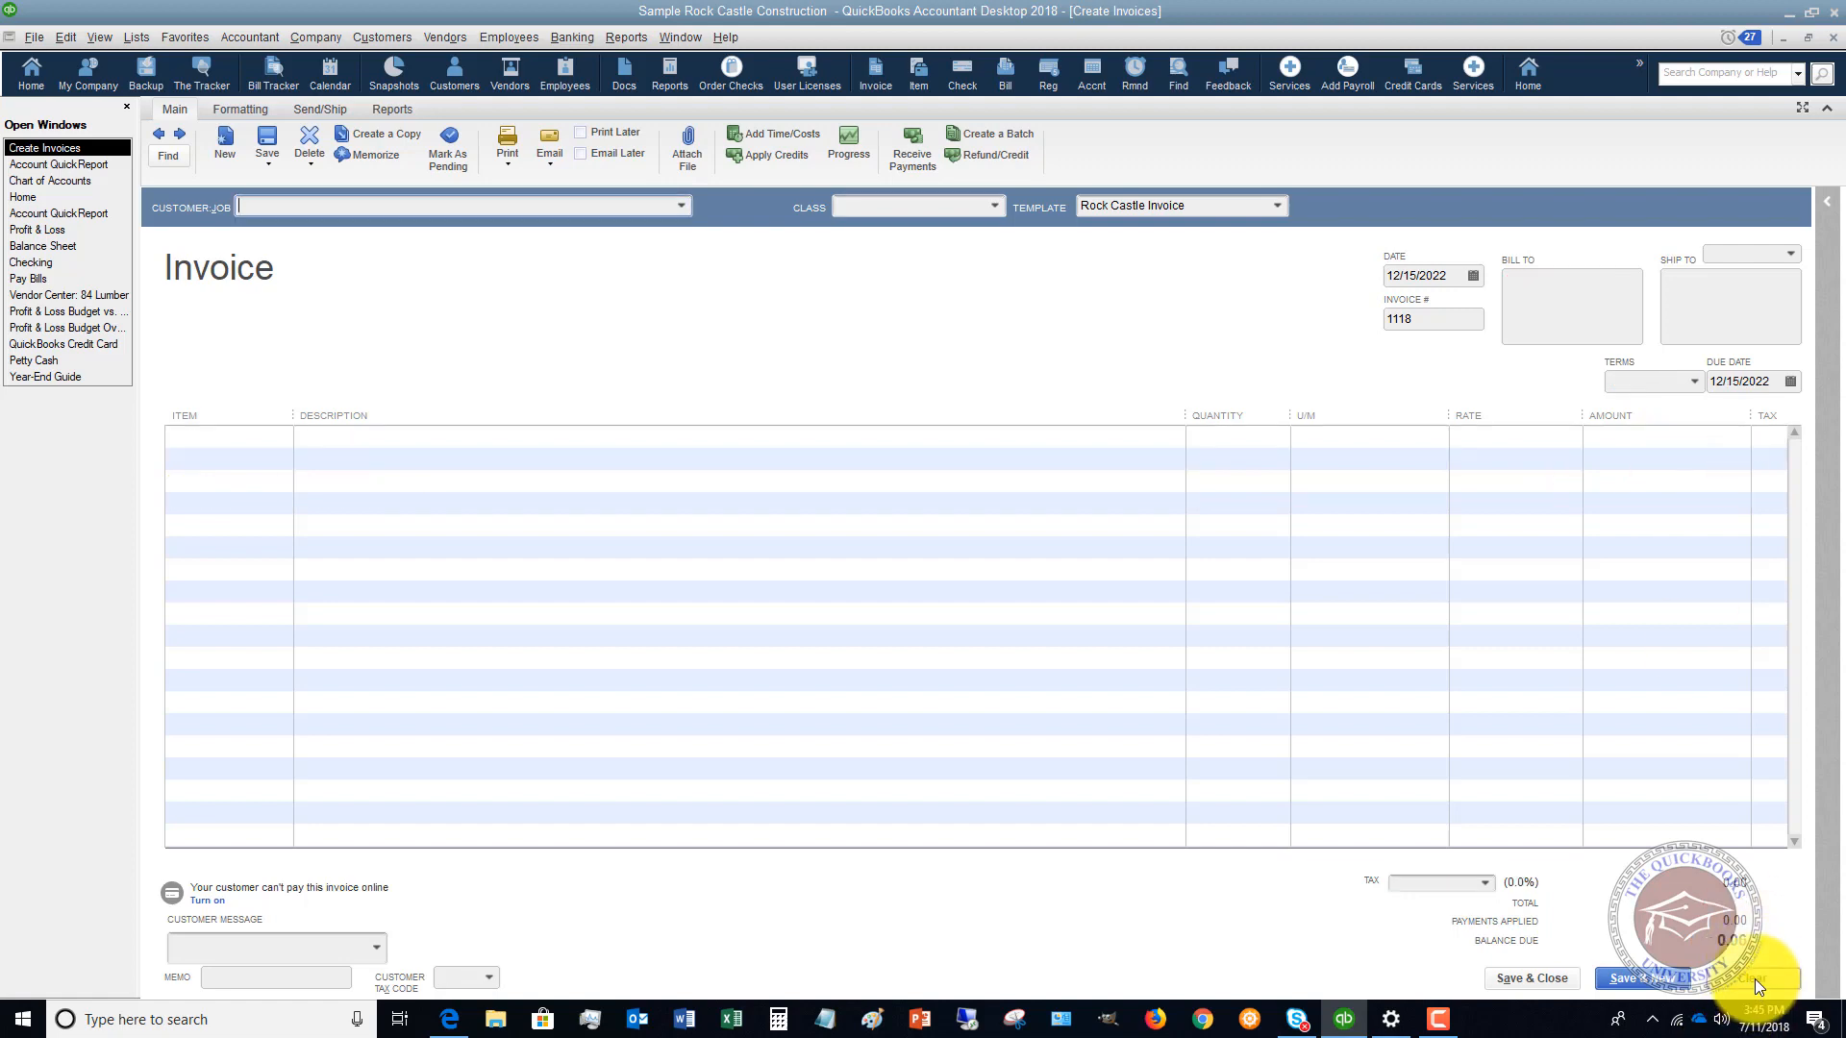
{"action": "left_click", "coordinate": [1808, 37]}
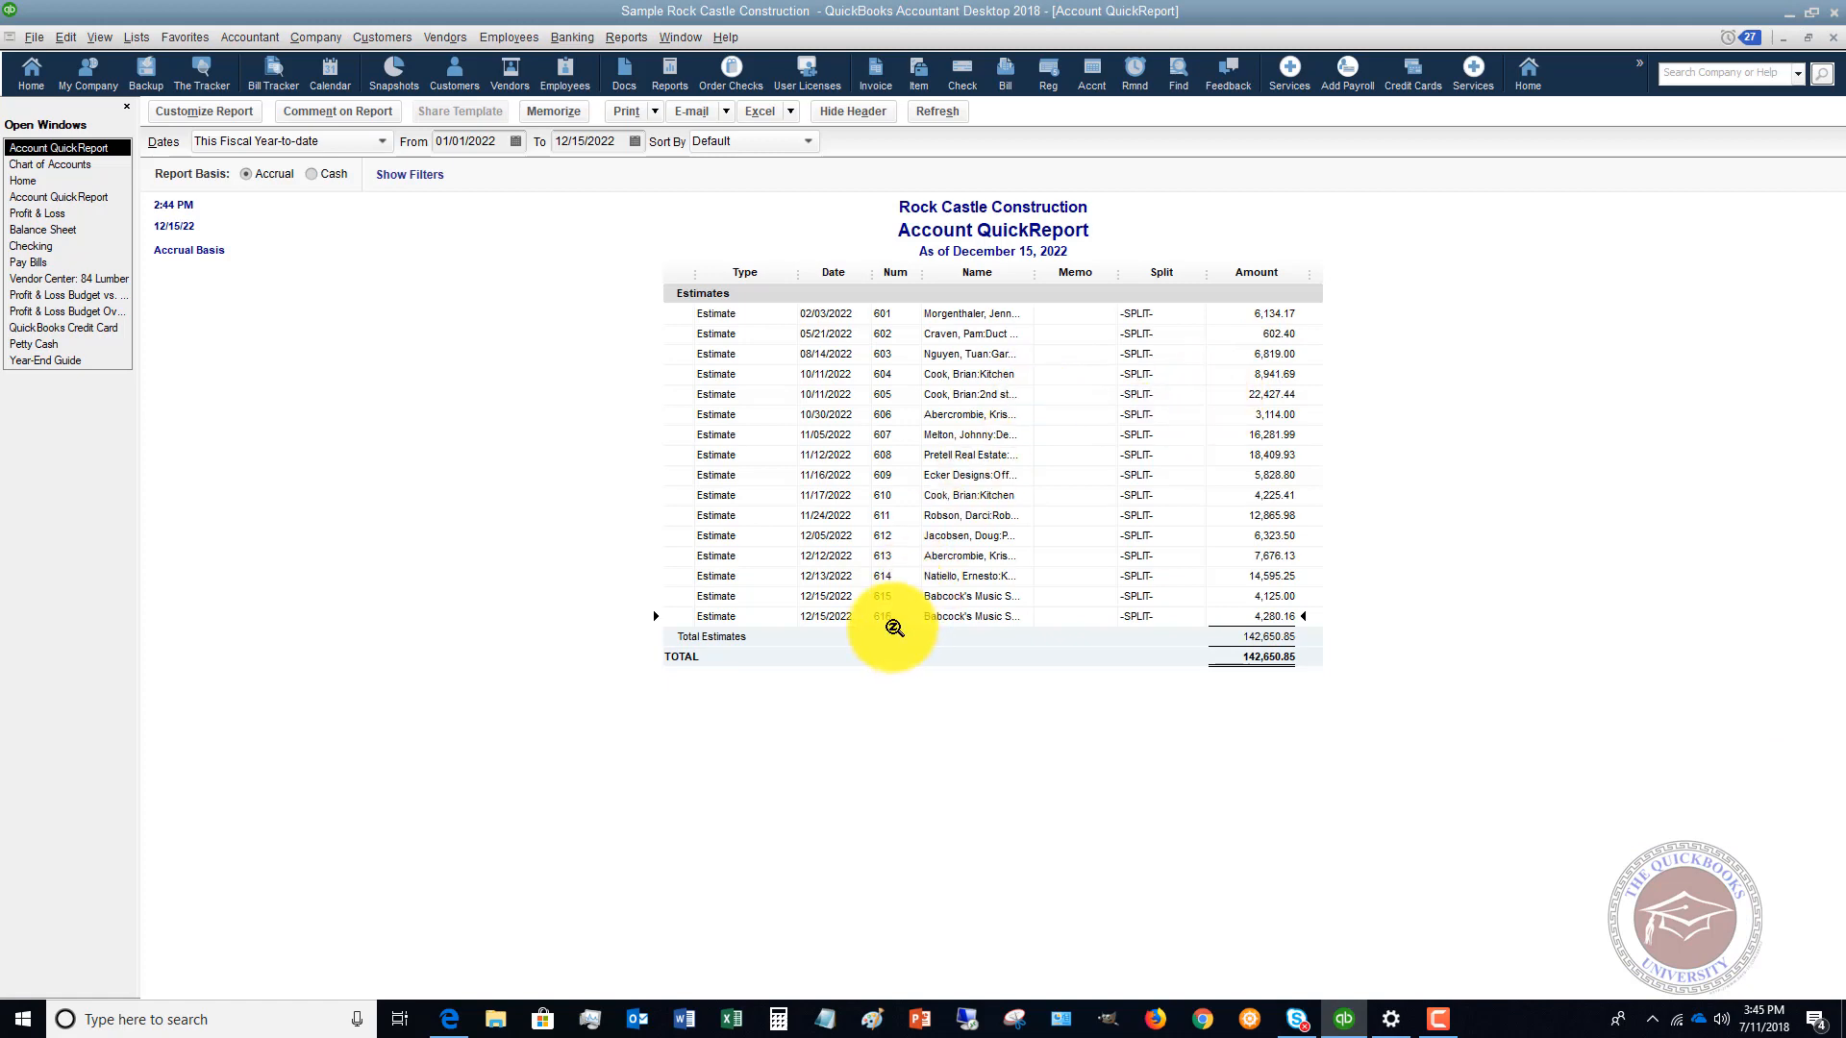
- Reopen the last Babcock's Music Shop estimate, generate a progress invoice for 10% of the entire estimate, and discard the invoice
{"action": "double_click", "coordinate": [812, 616]}
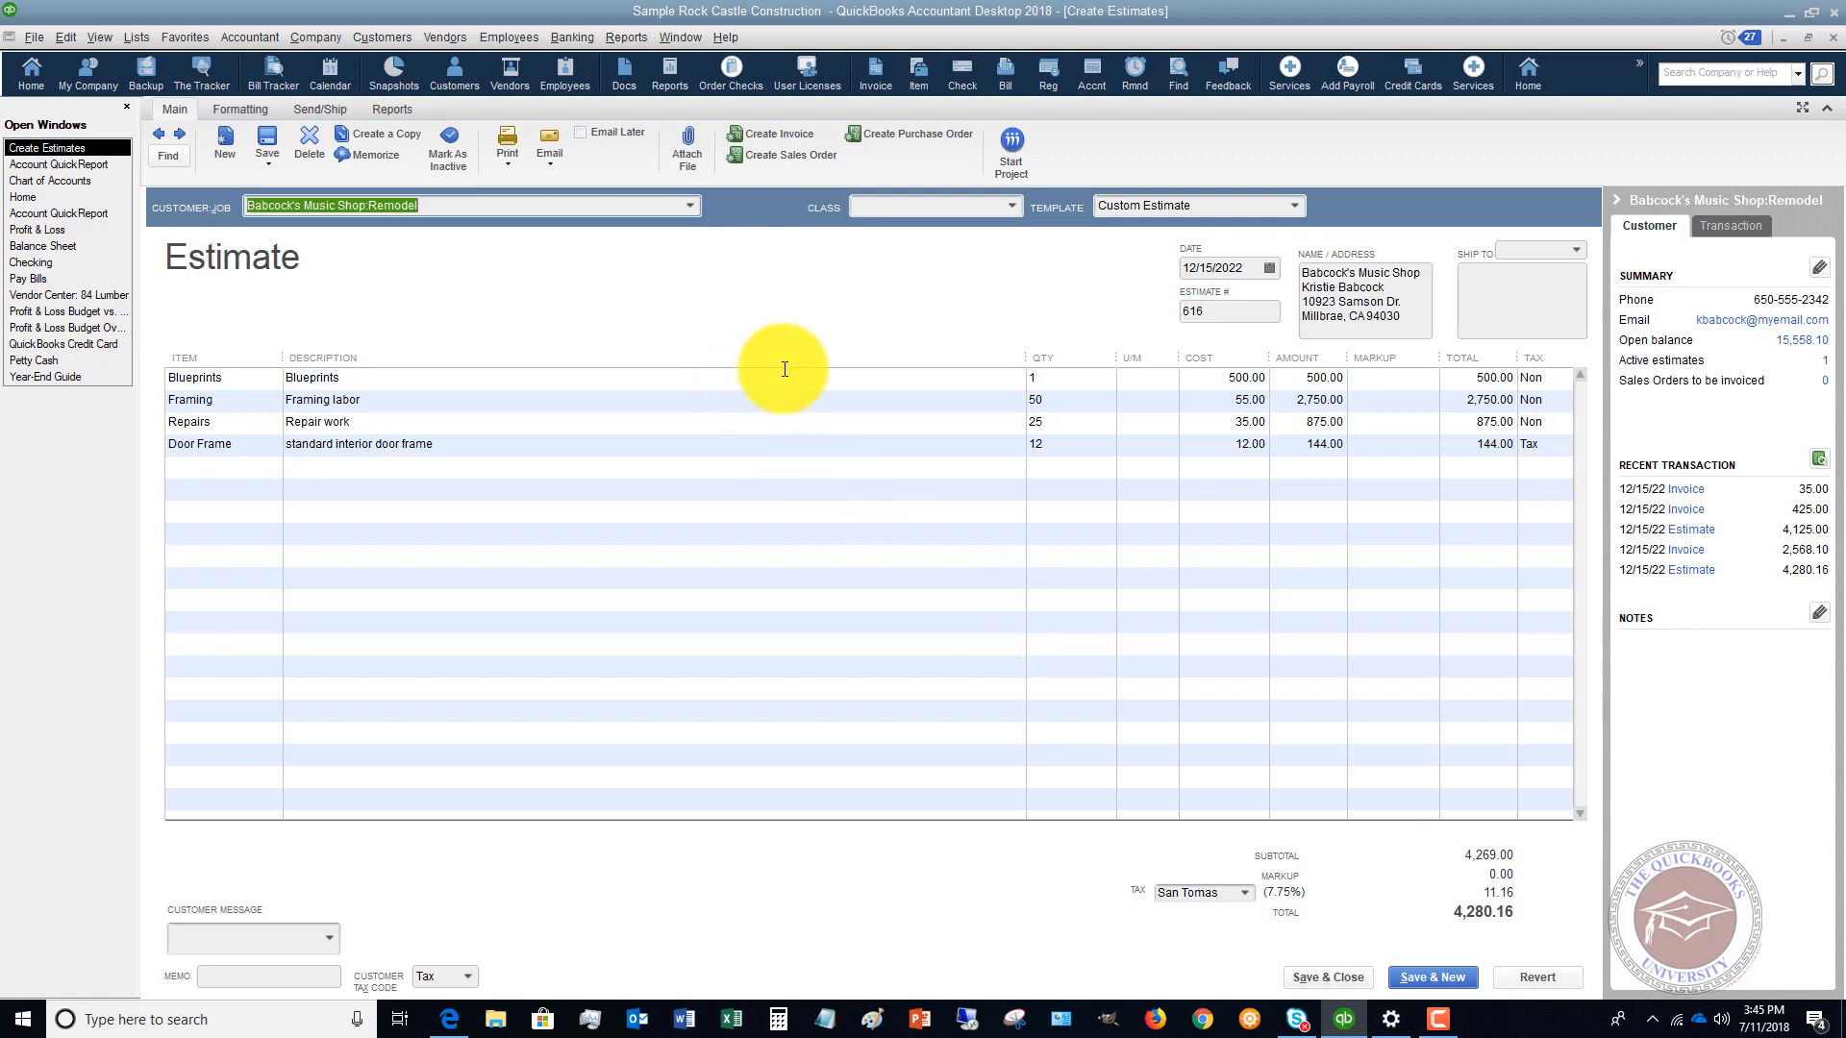
{"action": "left_click", "coordinate": [776, 130]}
{"action": "left_click", "coordinate": [840, 337]}
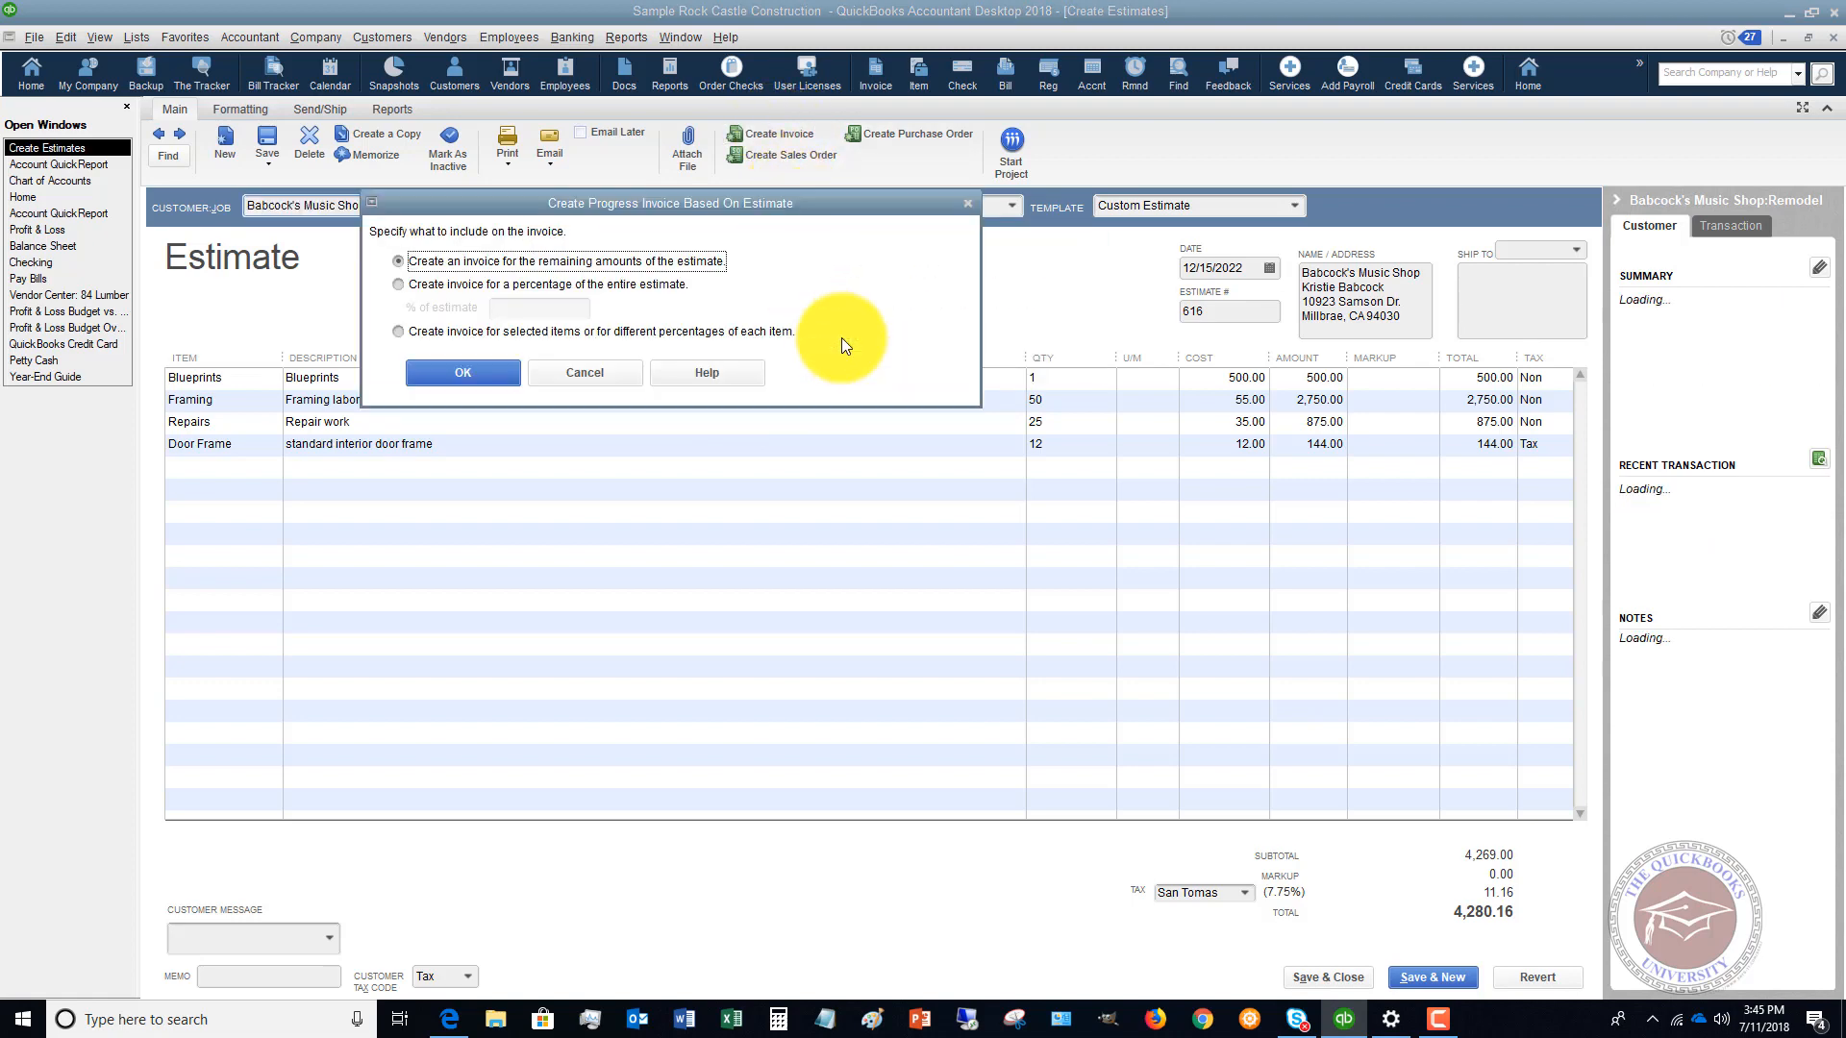
{"action": "left_click", "coordinate": [546, 292]}
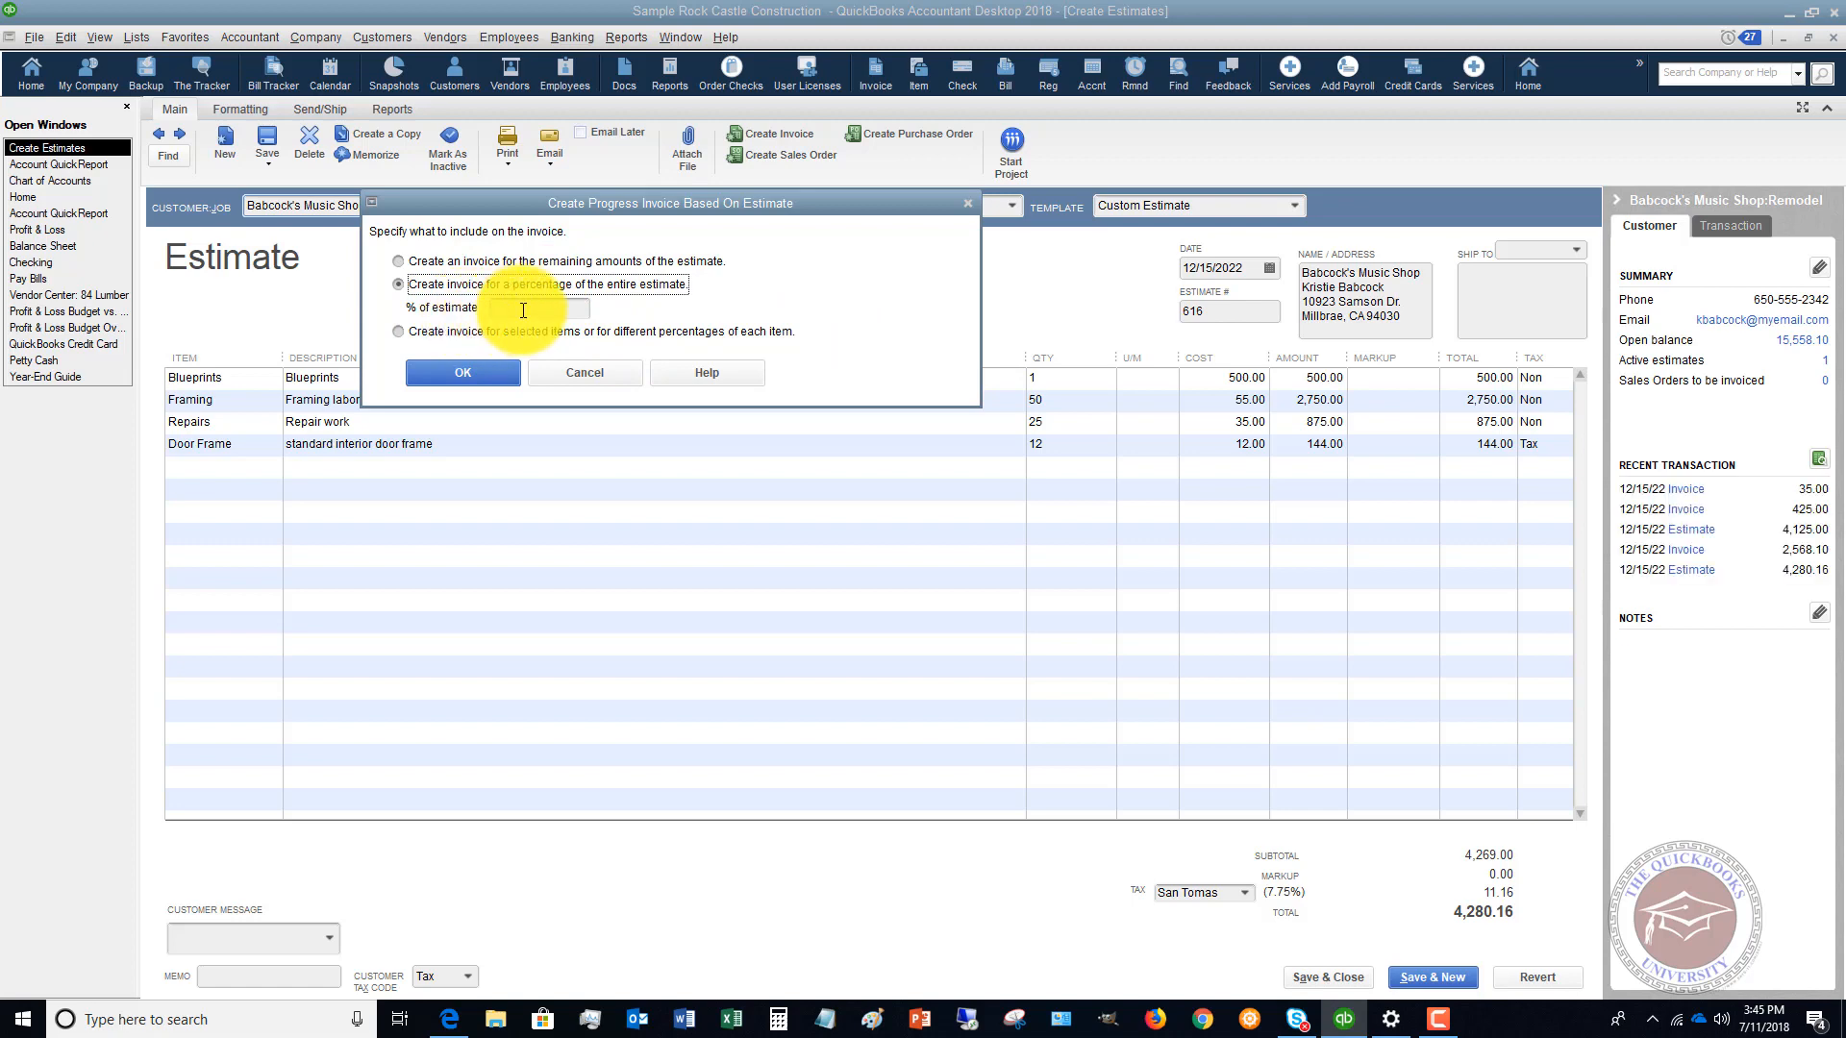
{"action": "left_click", "coordinate": [524, 307]}
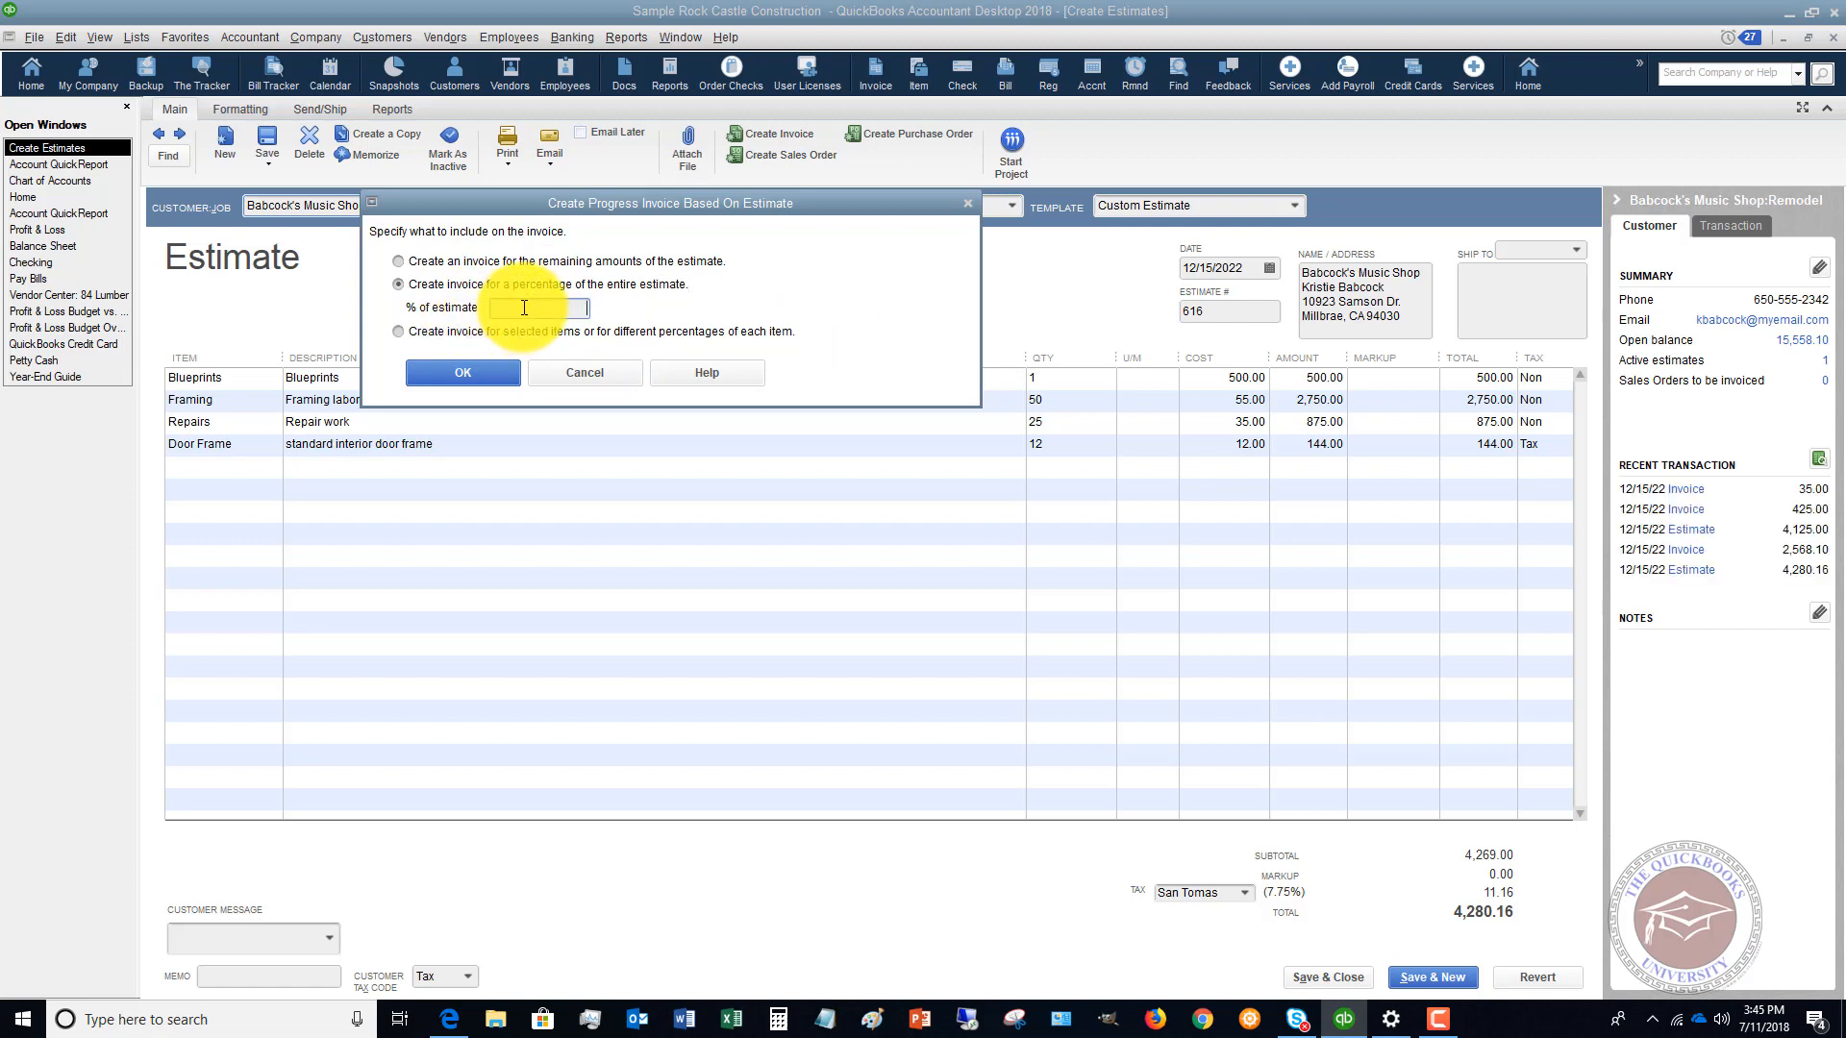
{"action": "type", "text": "10"}
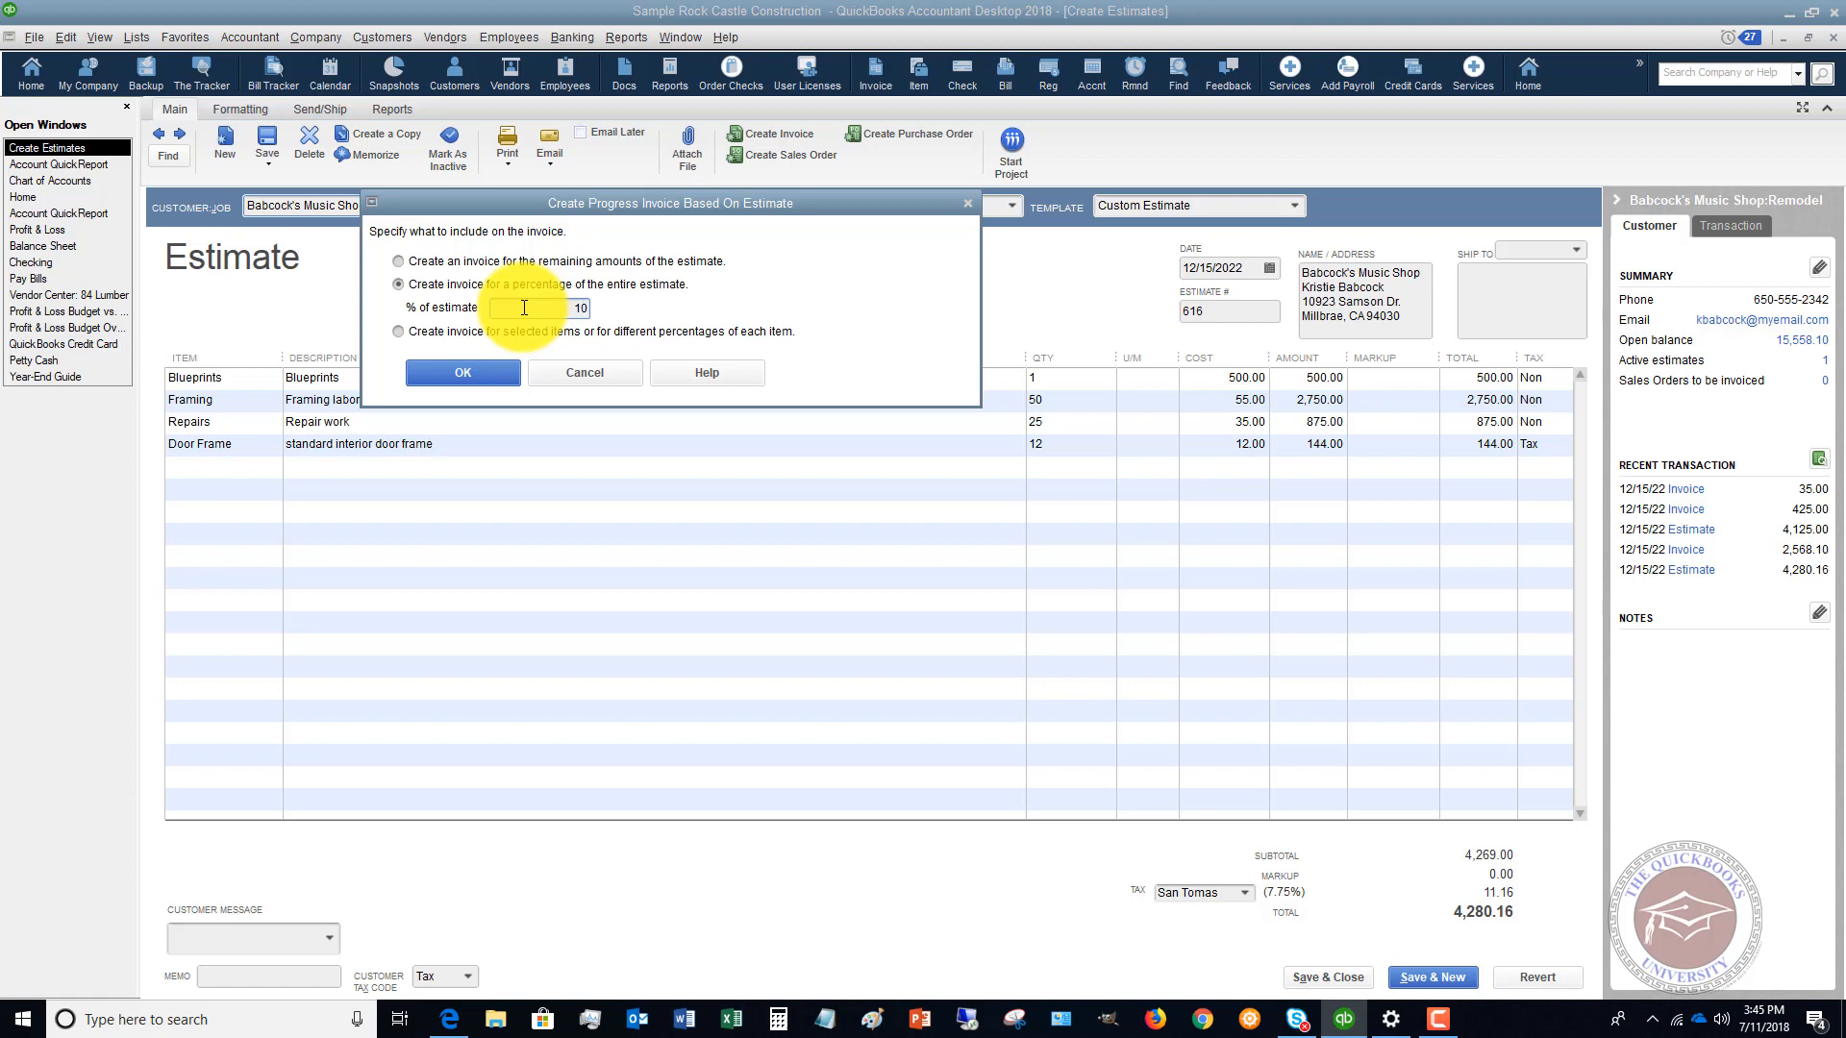
{"action": "left_click", "coordinate": [478, 373]}
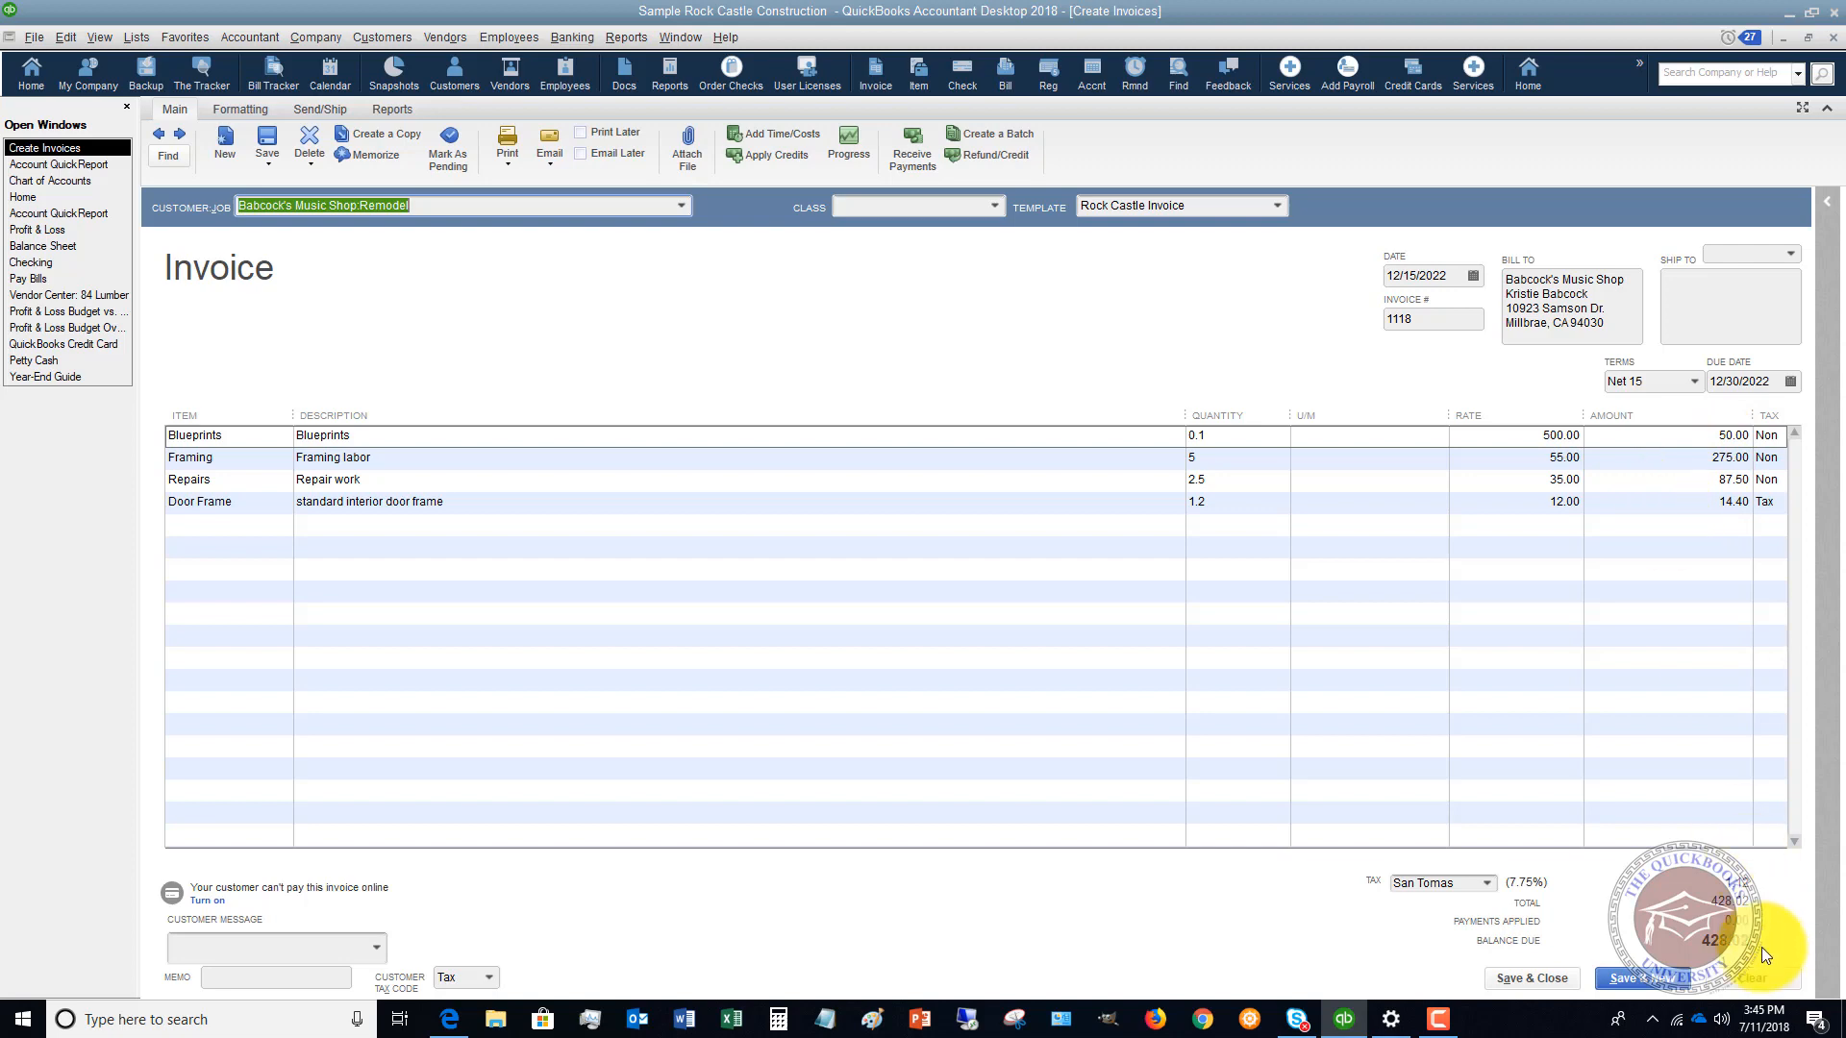
{"action": "left_click", "coordinate": [1747, 979]}
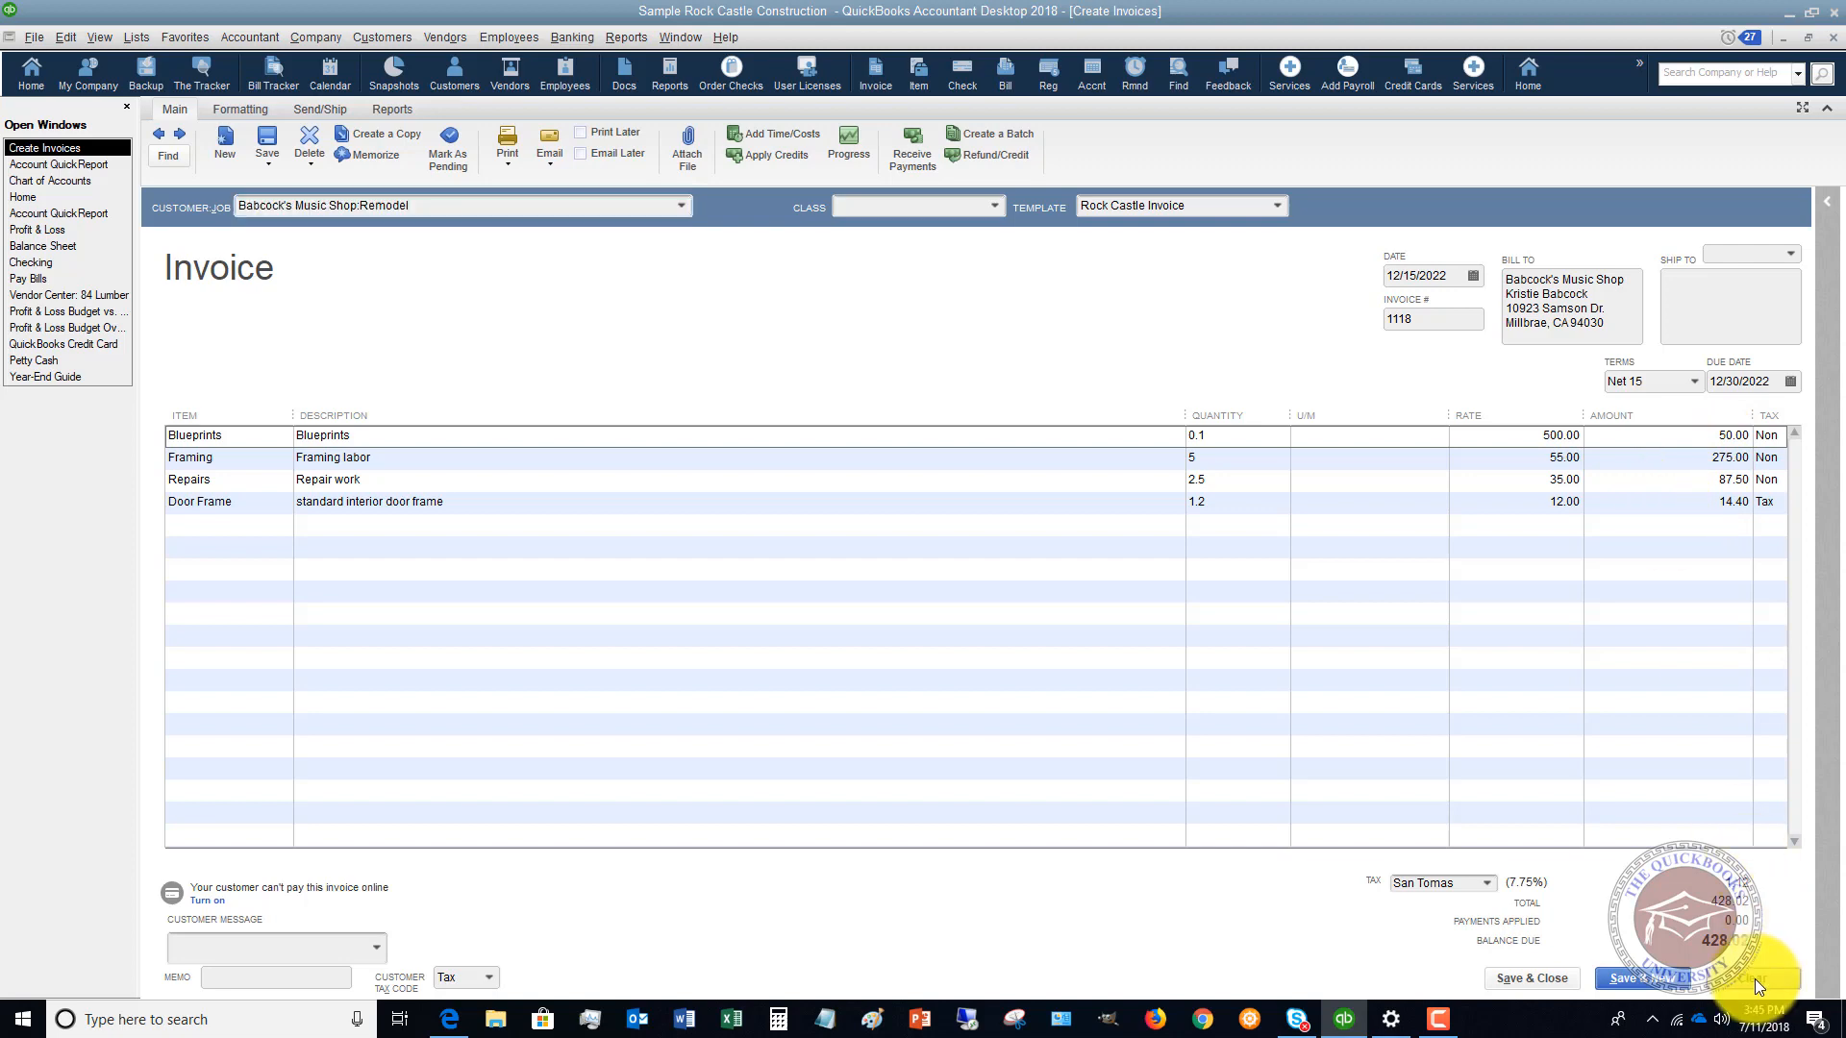
{"action": "left_click", "coordinate": [1833, 37]}
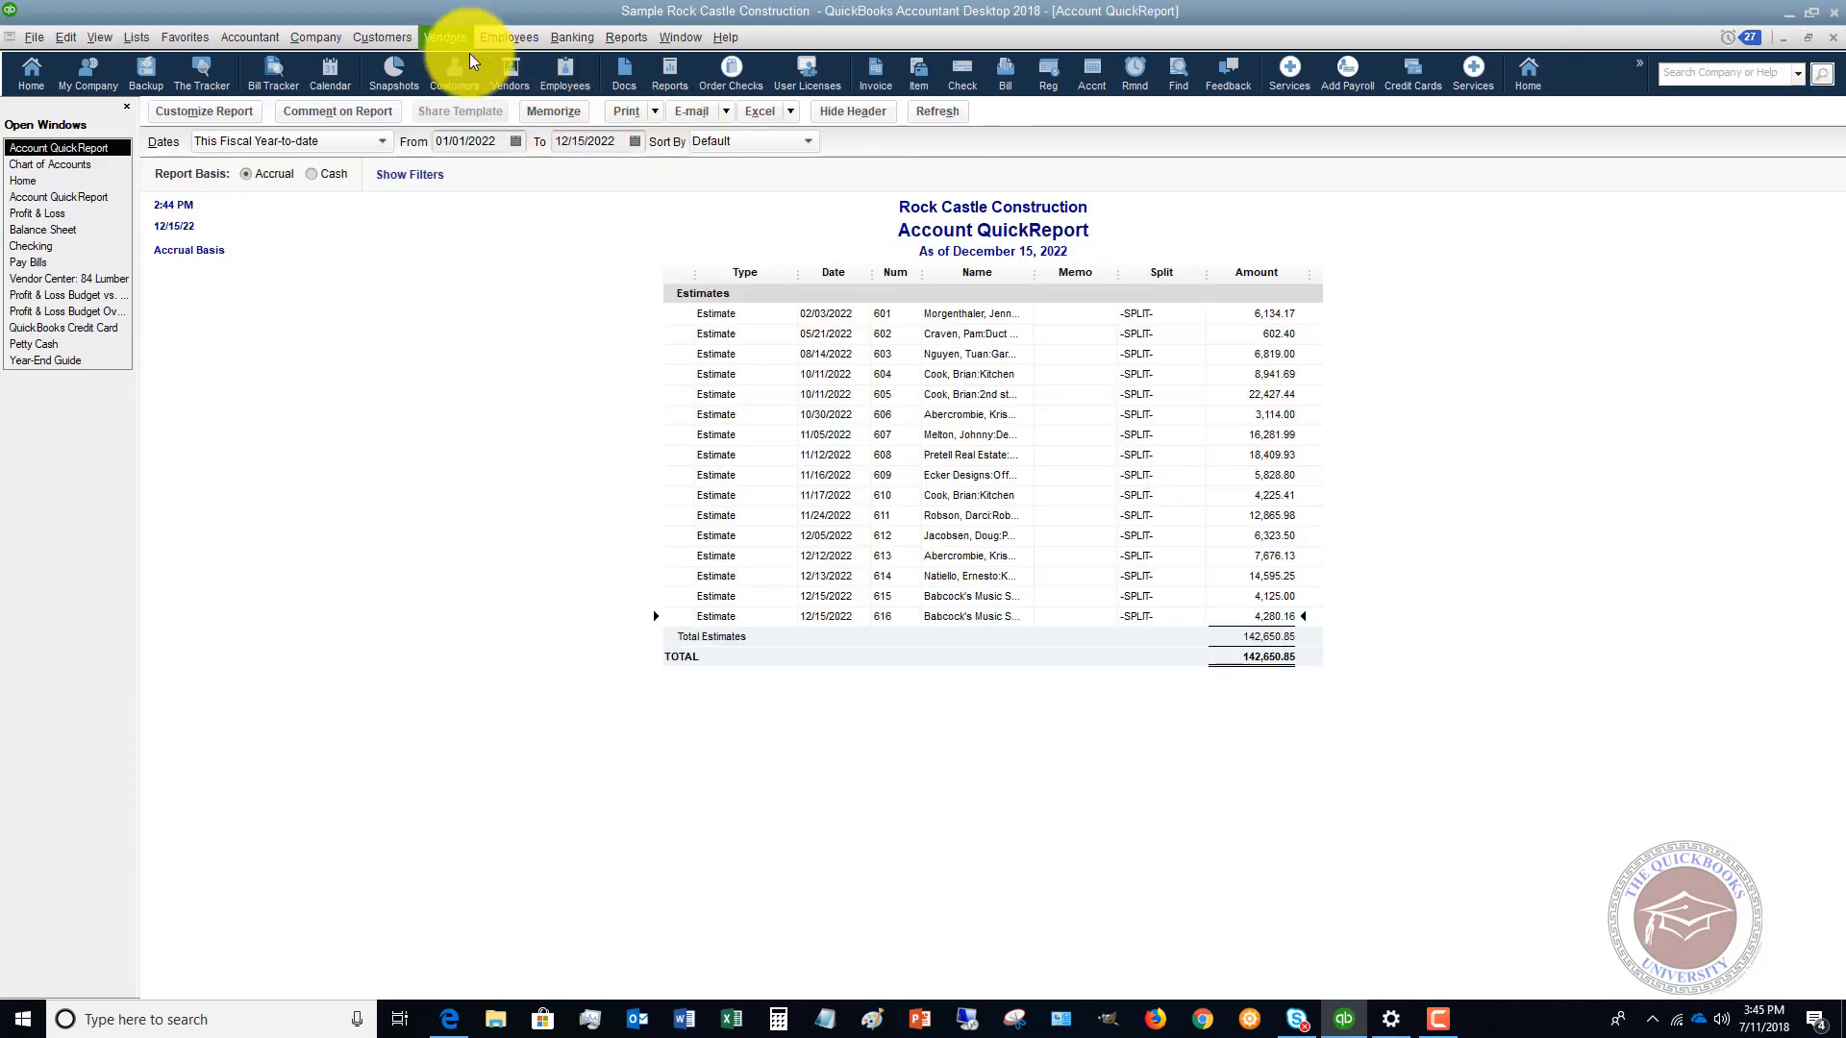
- Start a progress invoice from the last Babcock's Music Shop estimate for selected items or different percentages of each item
{"action": "double_click", "coordinate": [708, 617]}
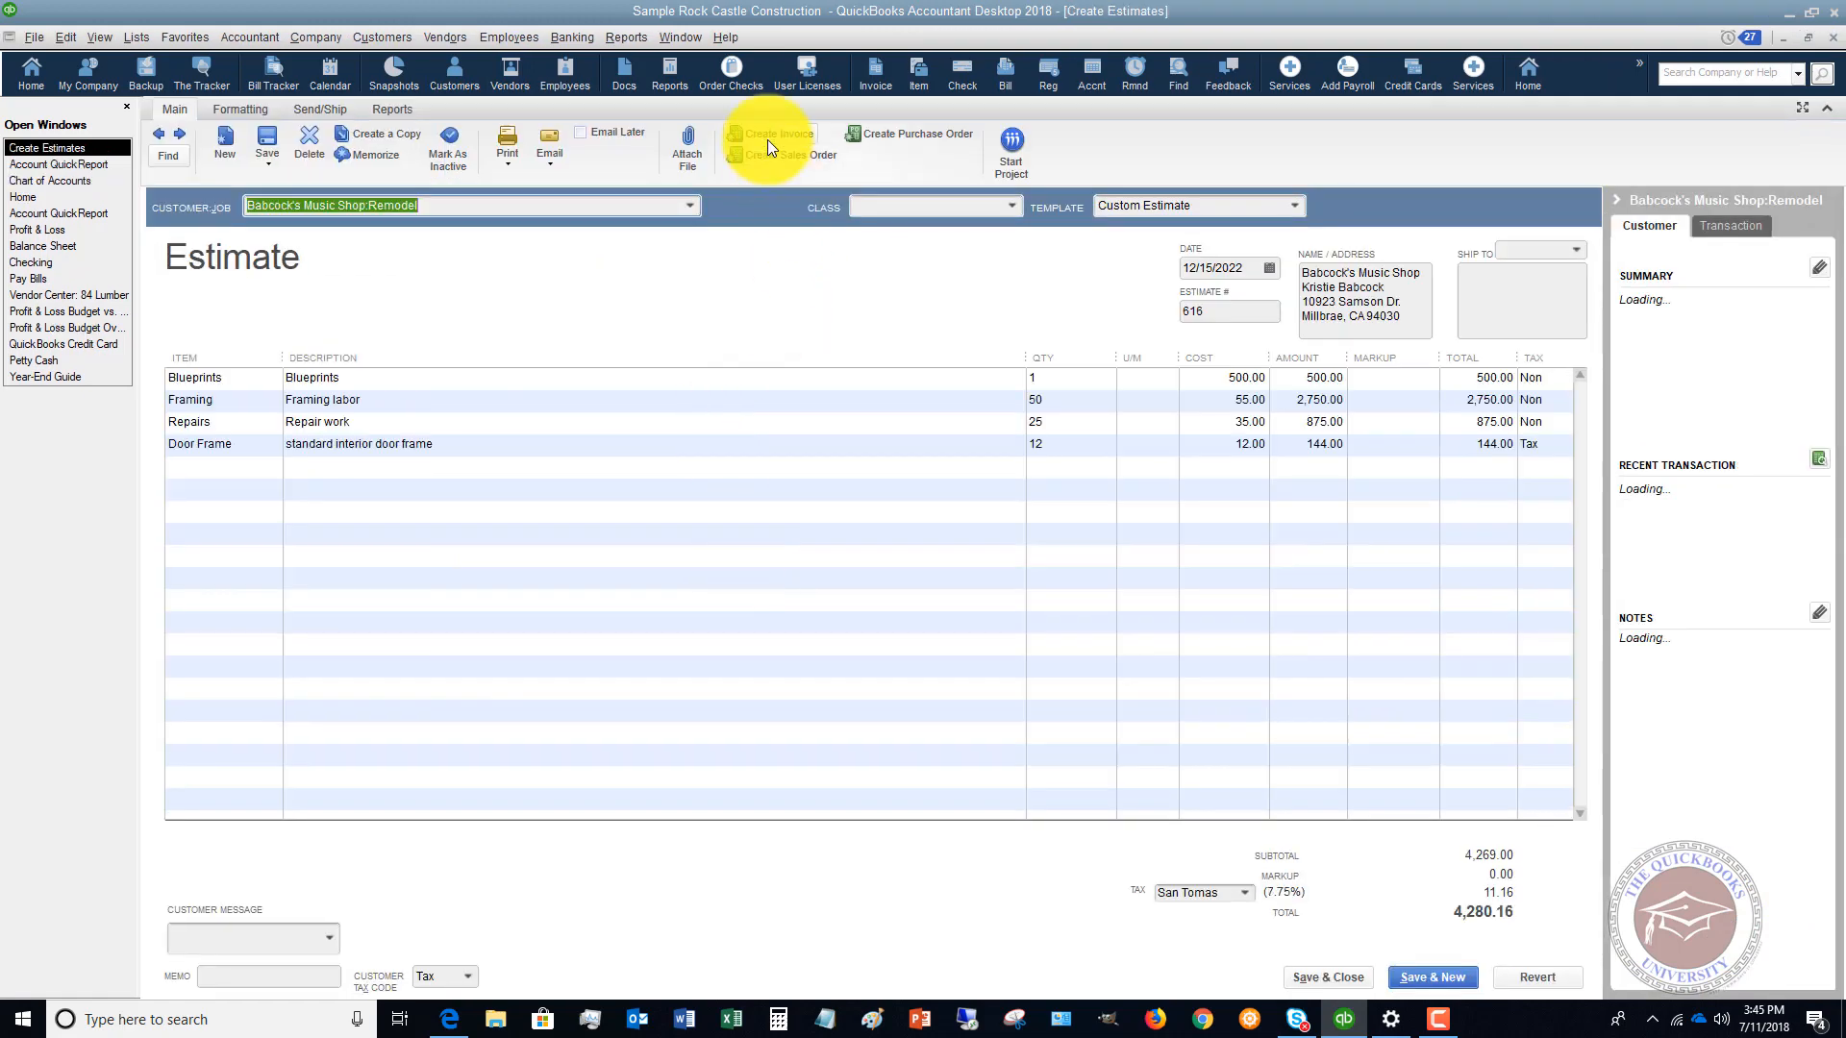
{"action": "left_click", "coordinate": [769, 131]}
{"action": "left_click", "coordinate": [857, 338]}
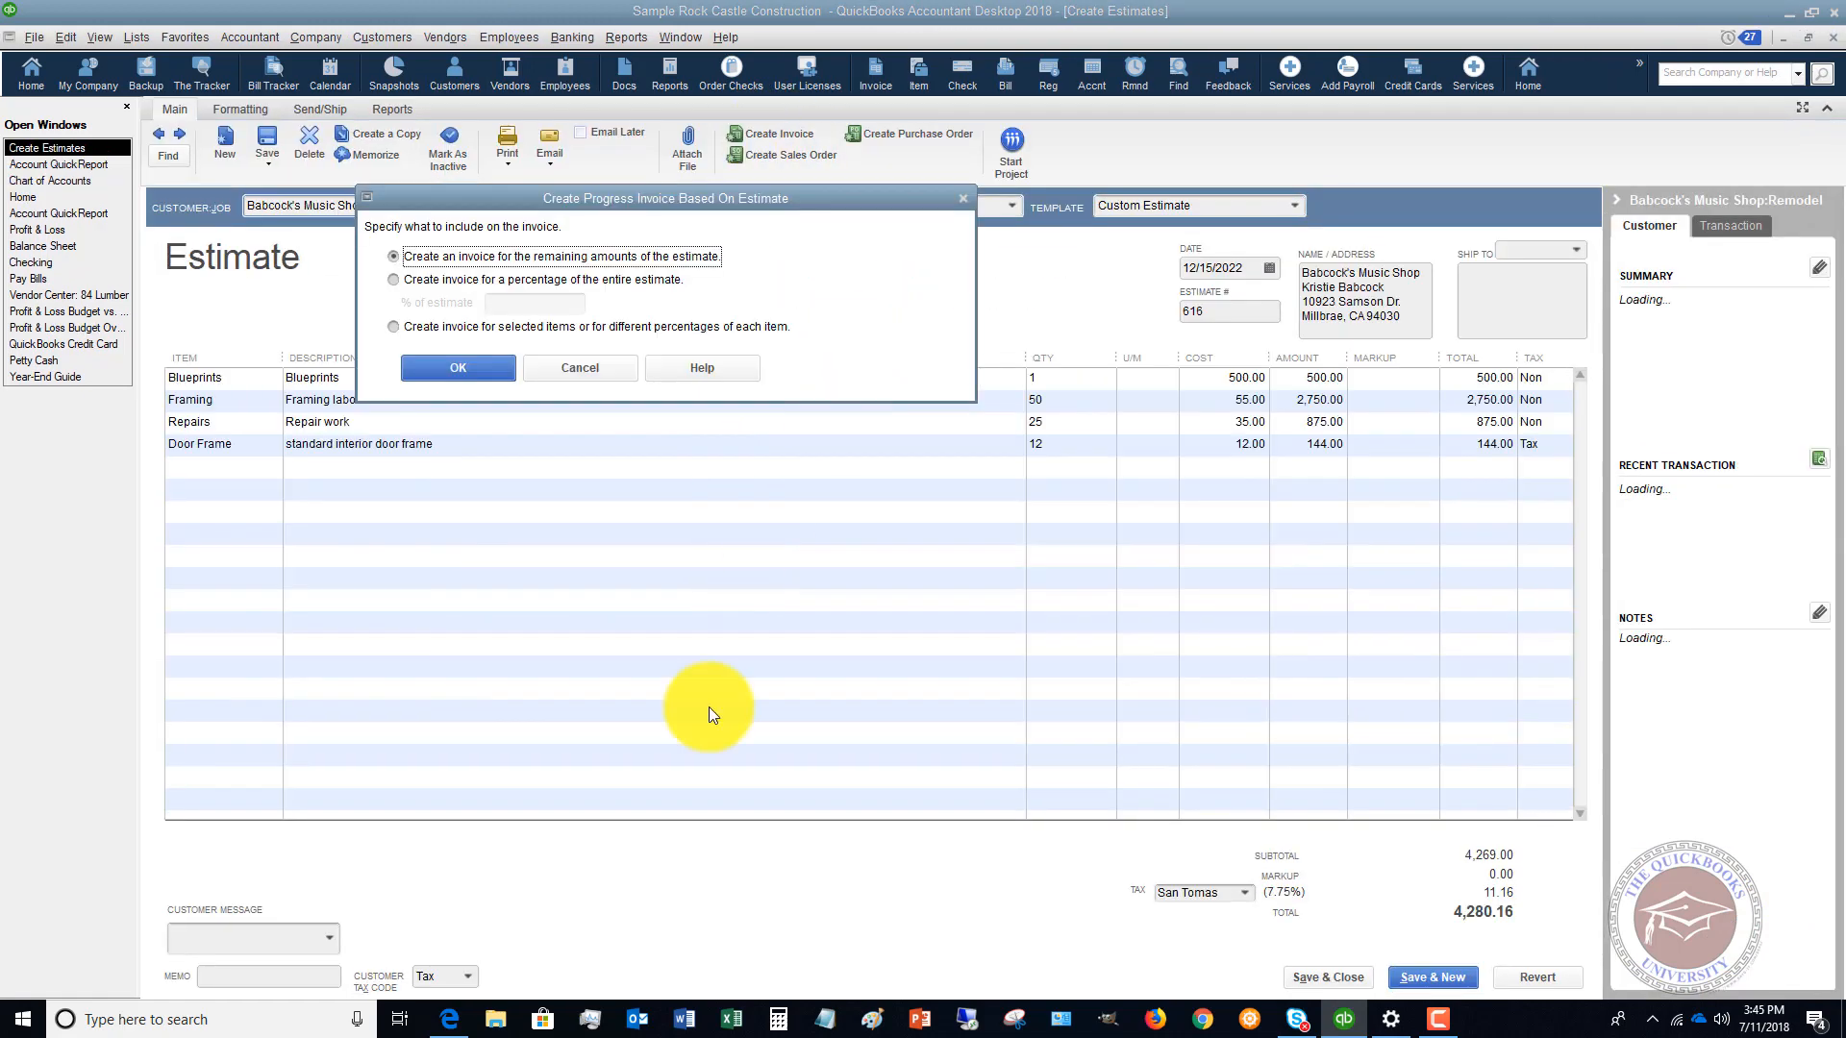
{"action": "left_click", "coordinate": [399, 330]}
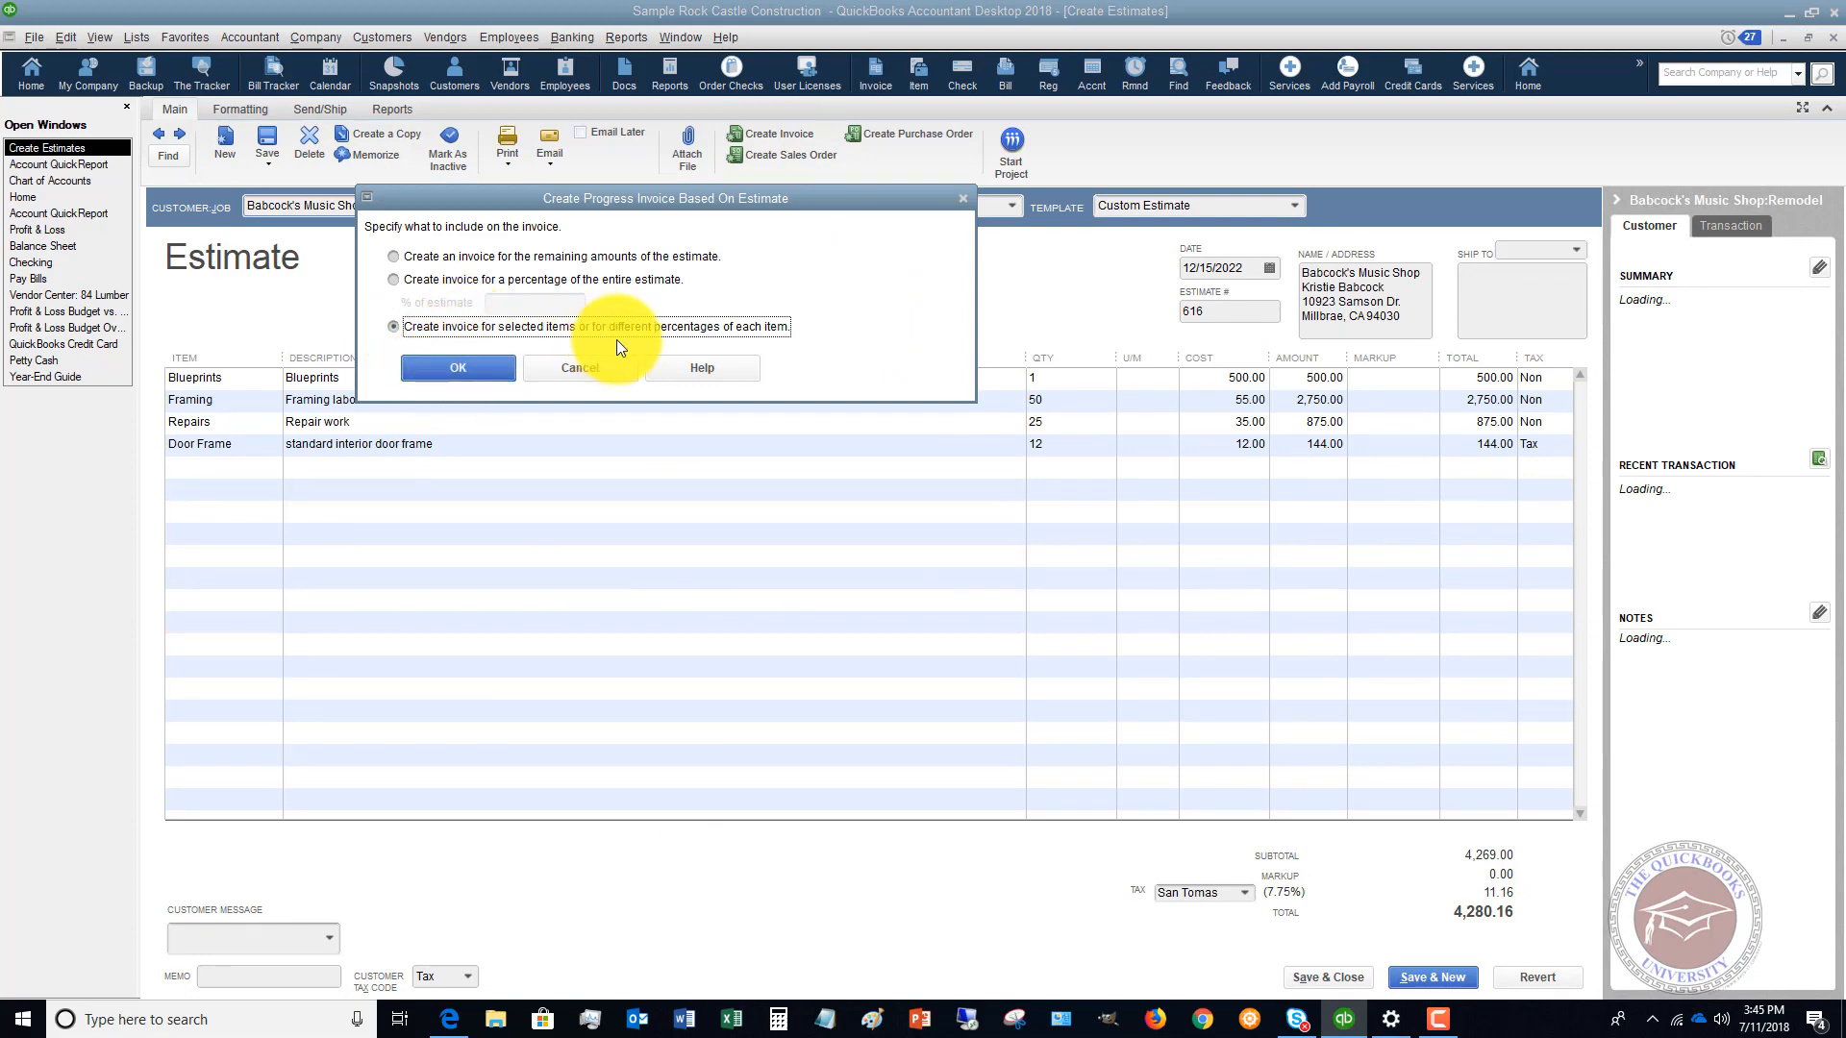
{"action": "left_click", "coordinate": [460, 367]}
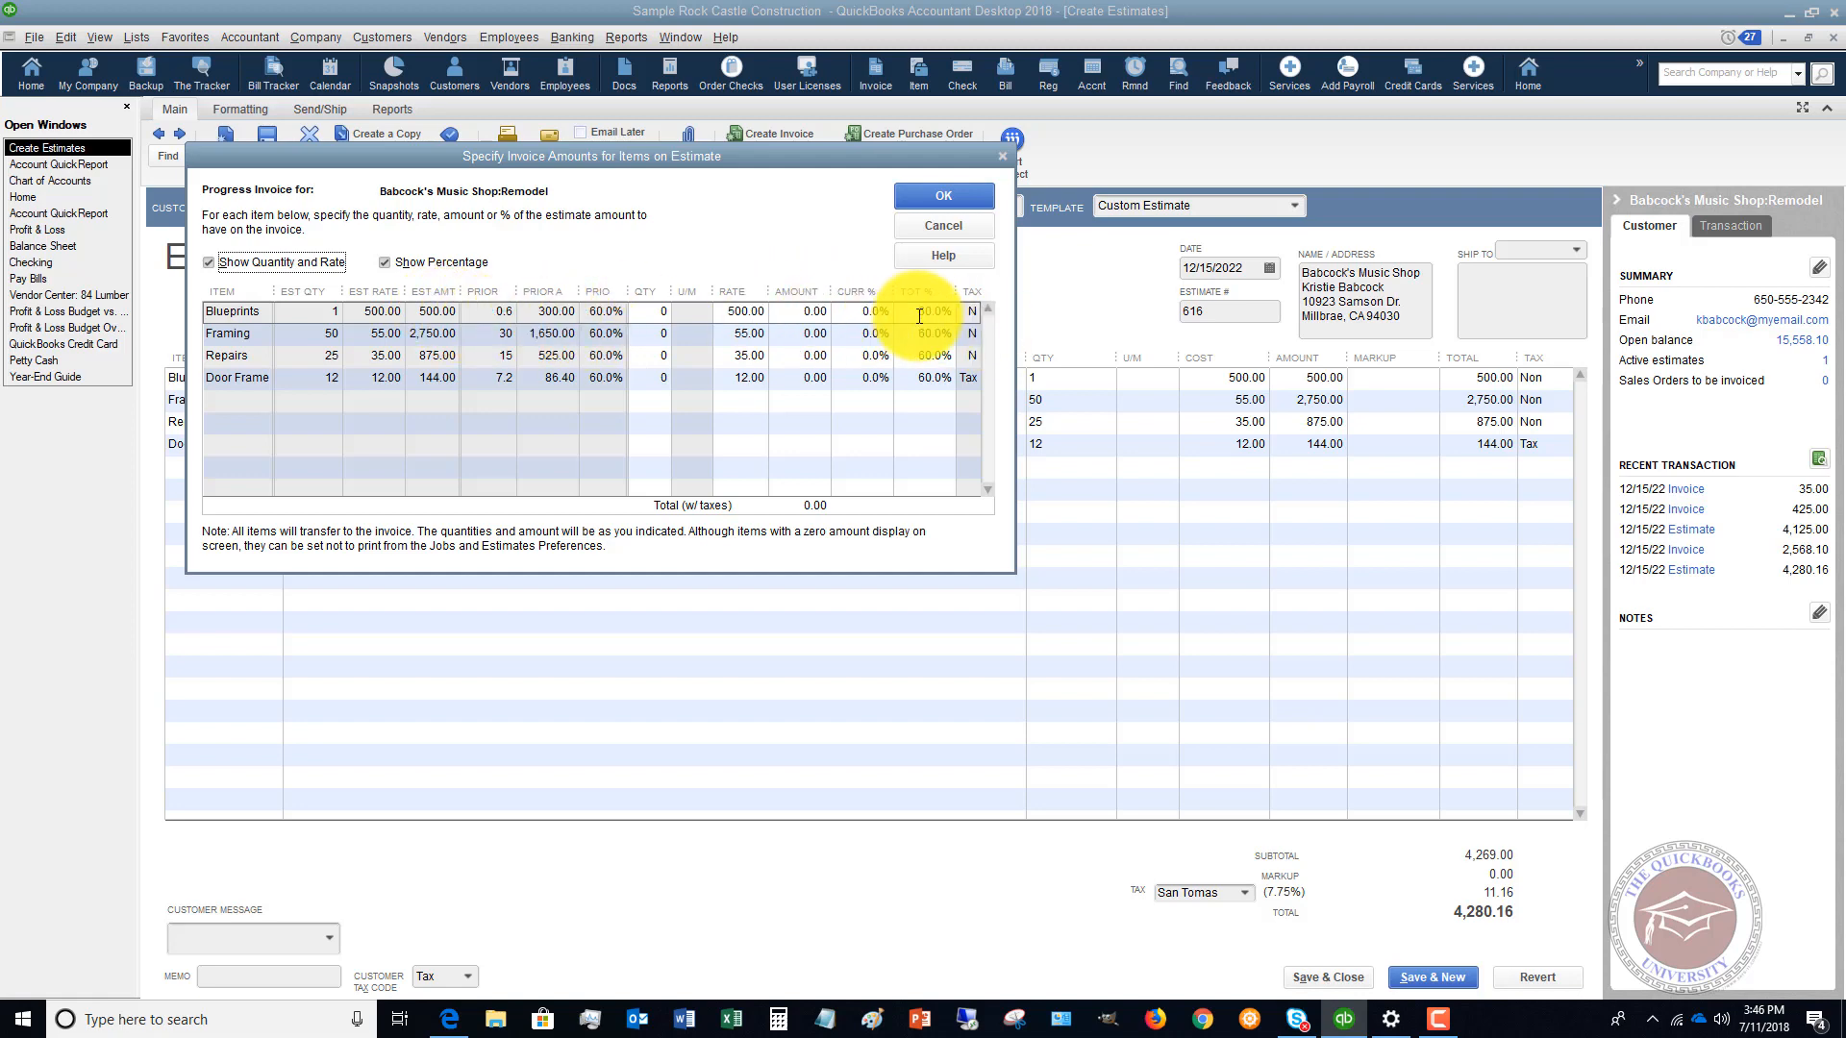
- Set the current percentage of the Blueprints item to 40
{"action": "left_click", "coordinate": [861, 312]}
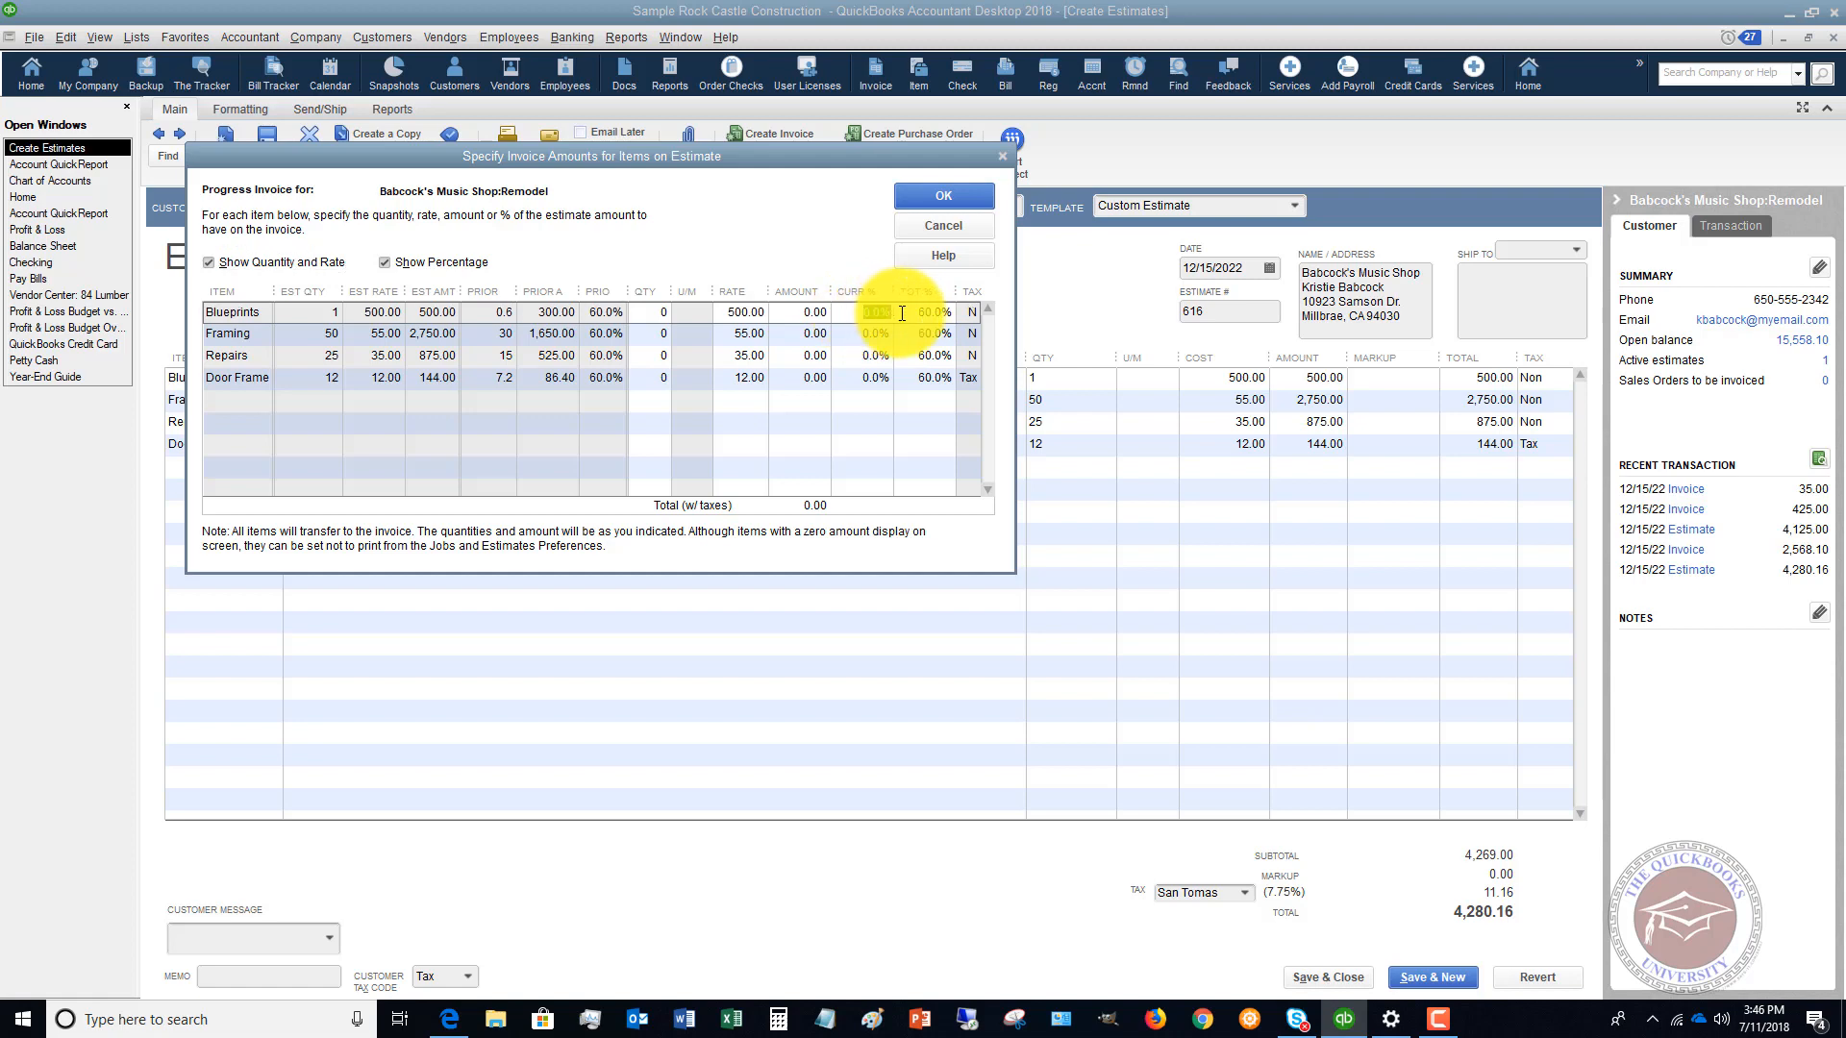
{"action": "type", "text": "40"}
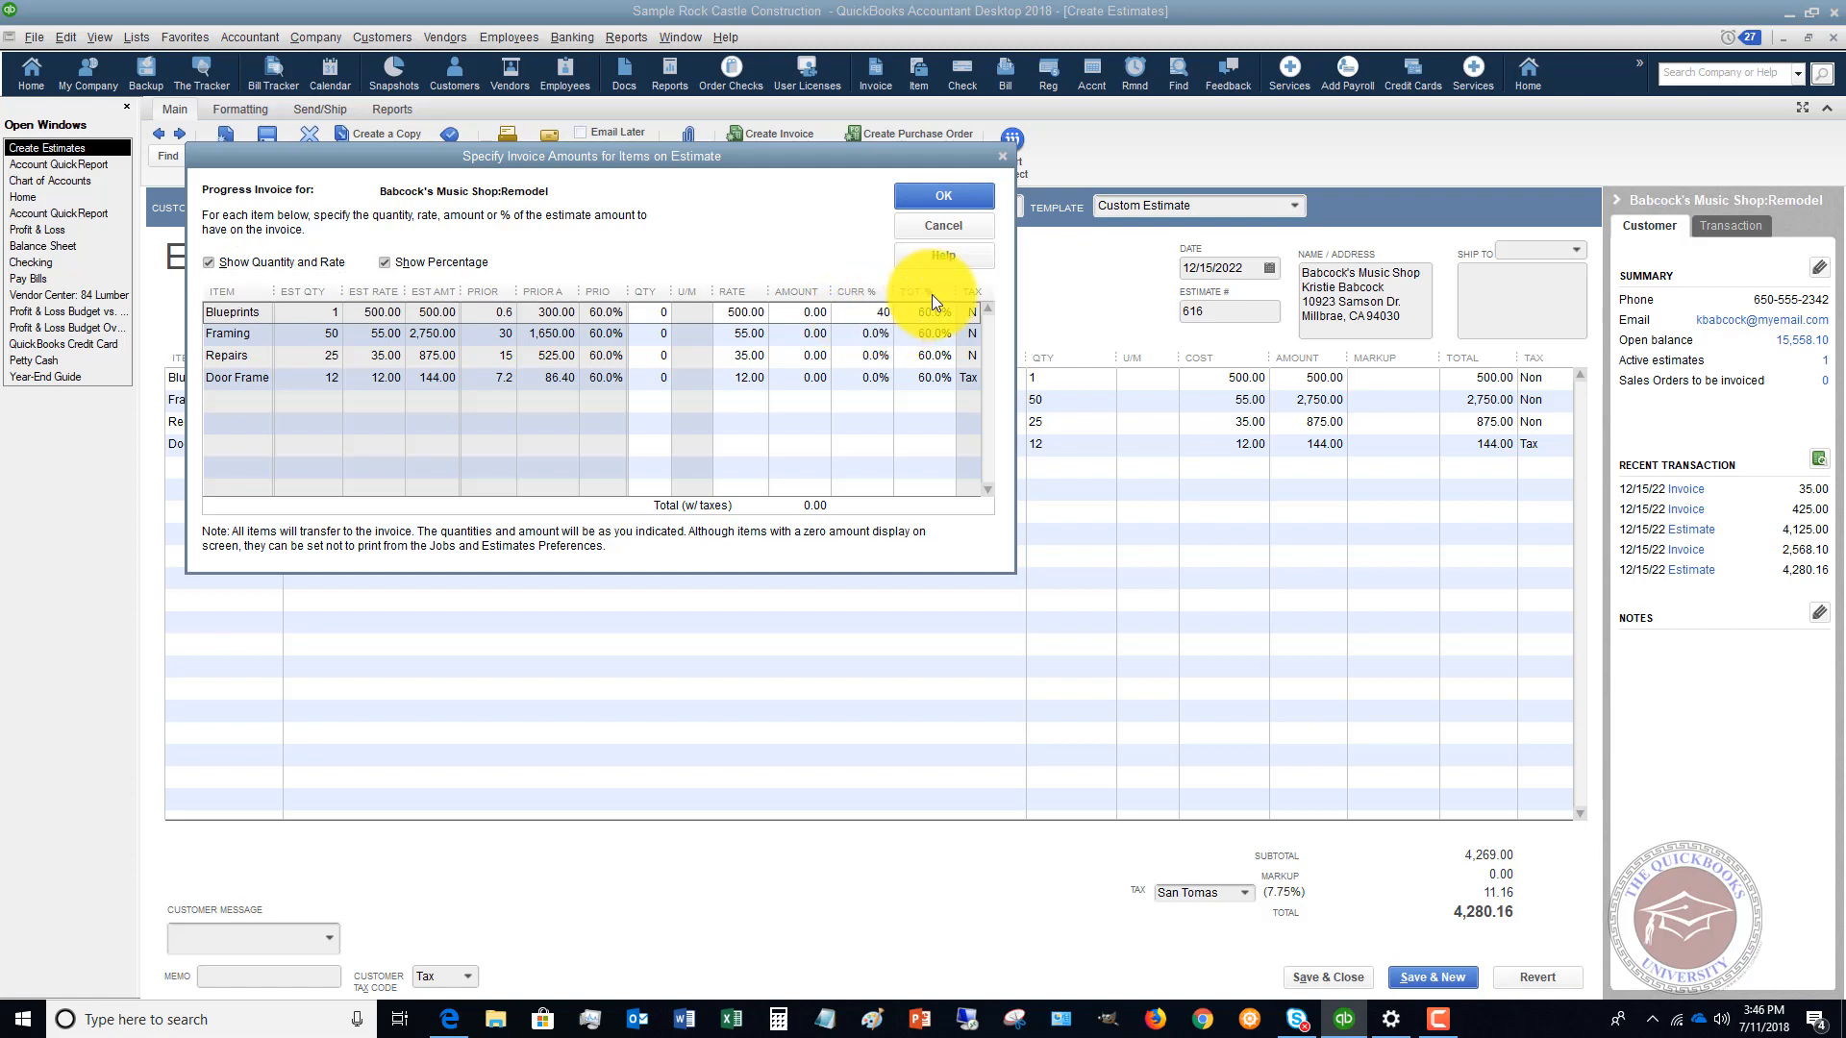
{"action": "key", "text": "Tab"}
- Try a Blueprints invoice amount of 210, exceeding the estimate, and acknowledge the warning
{"action": "left_click", "coordinate": [813, 311]}
{"action": "type", "text": "210"}
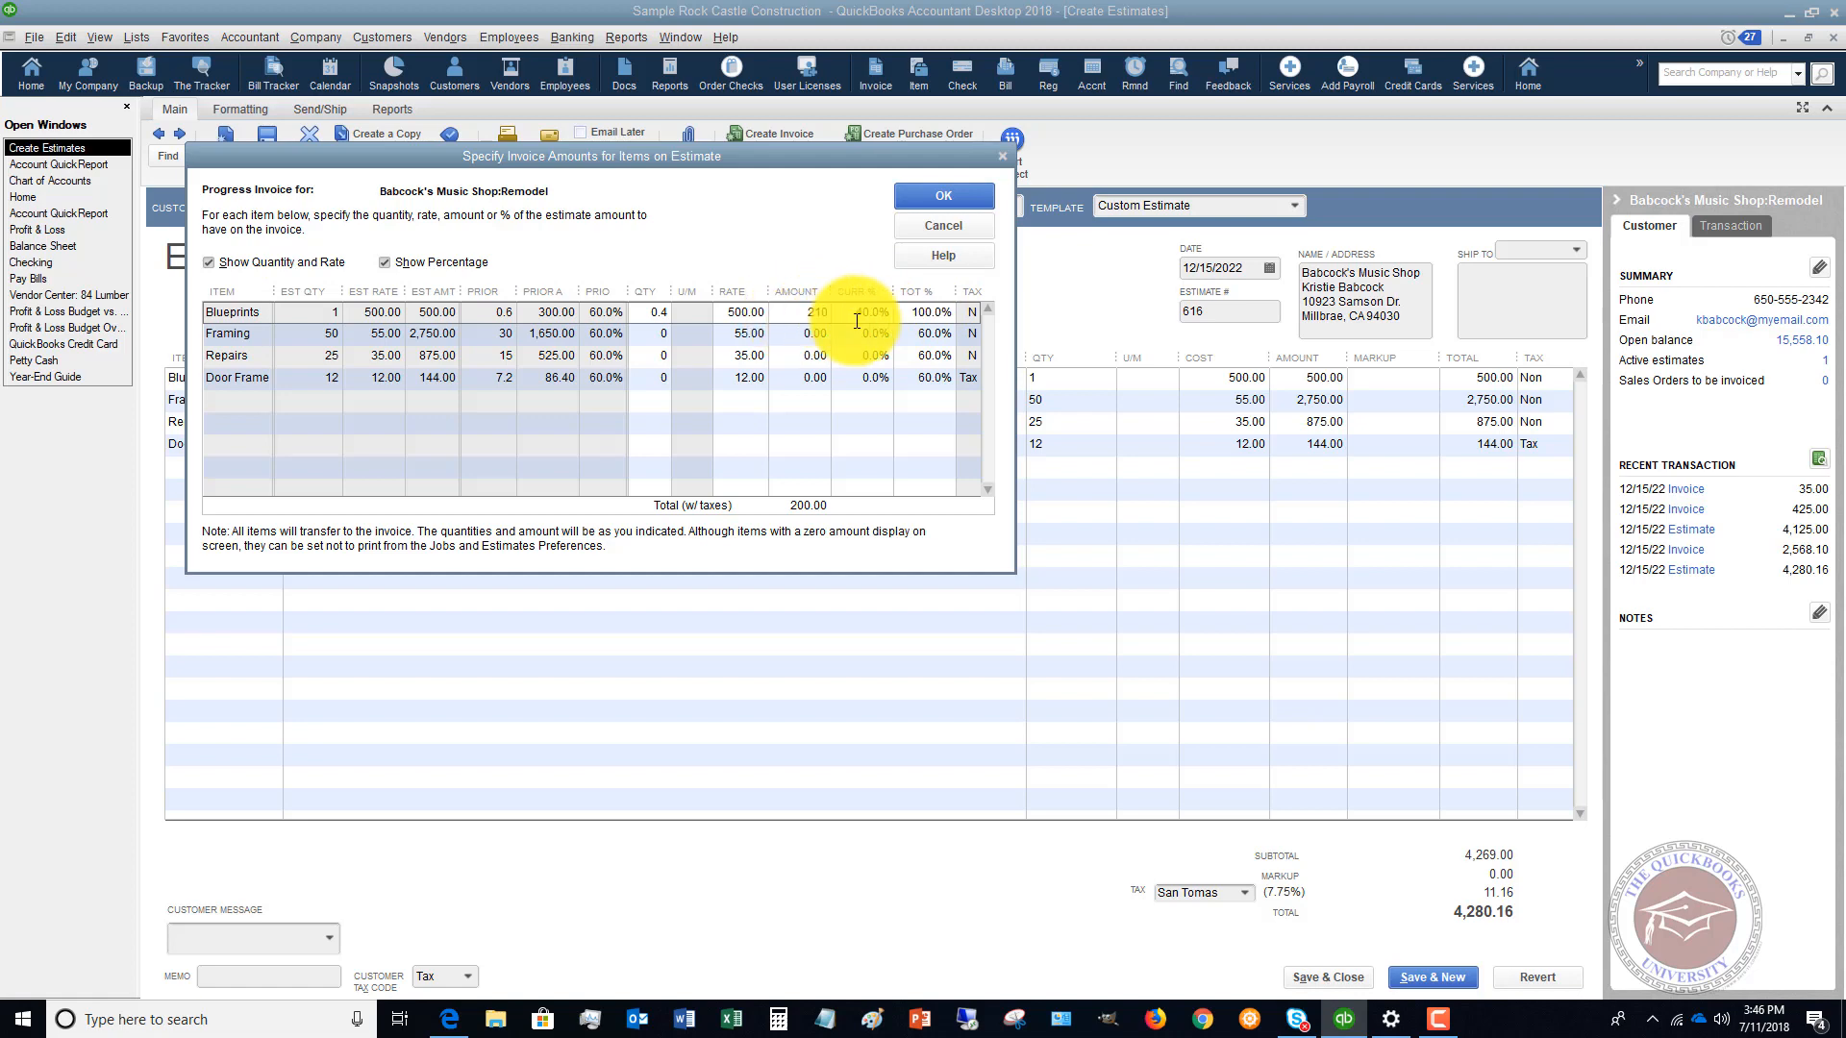
{"action": "key", "text": "Tab"}
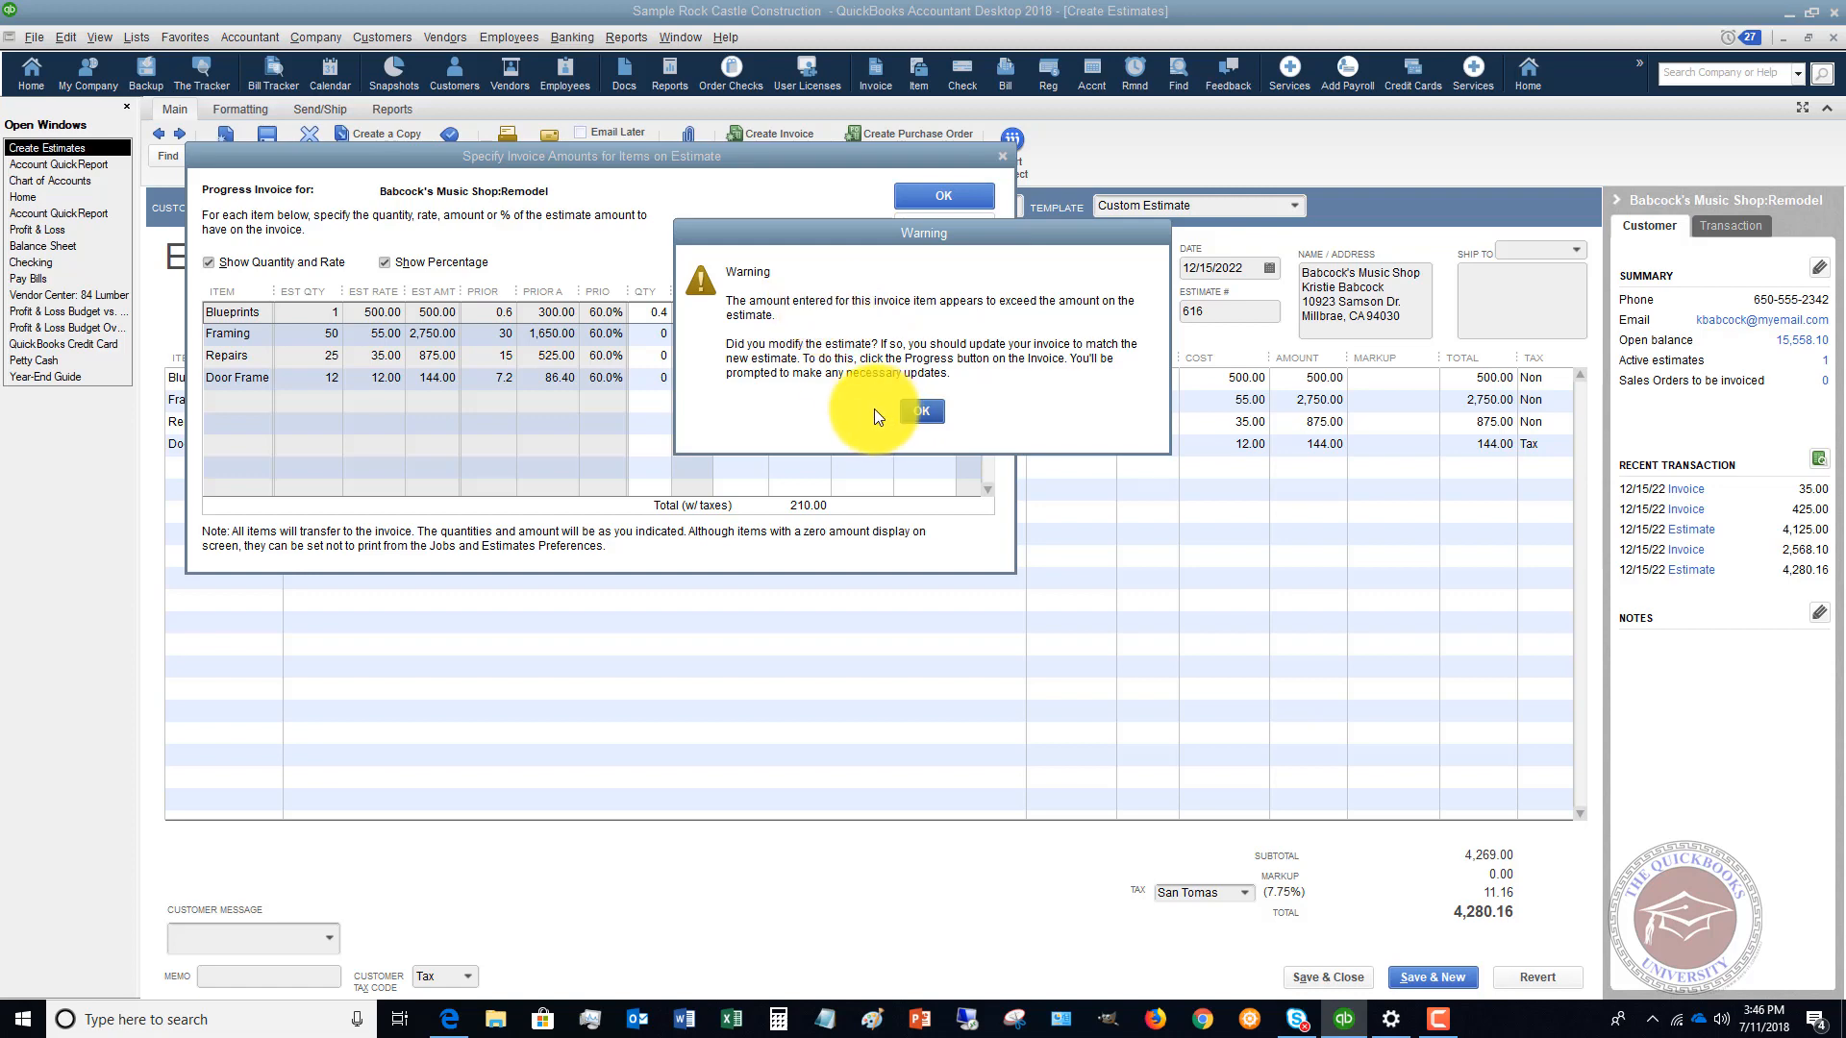
{"action": "left_click", "coordinate": [920, 411]}
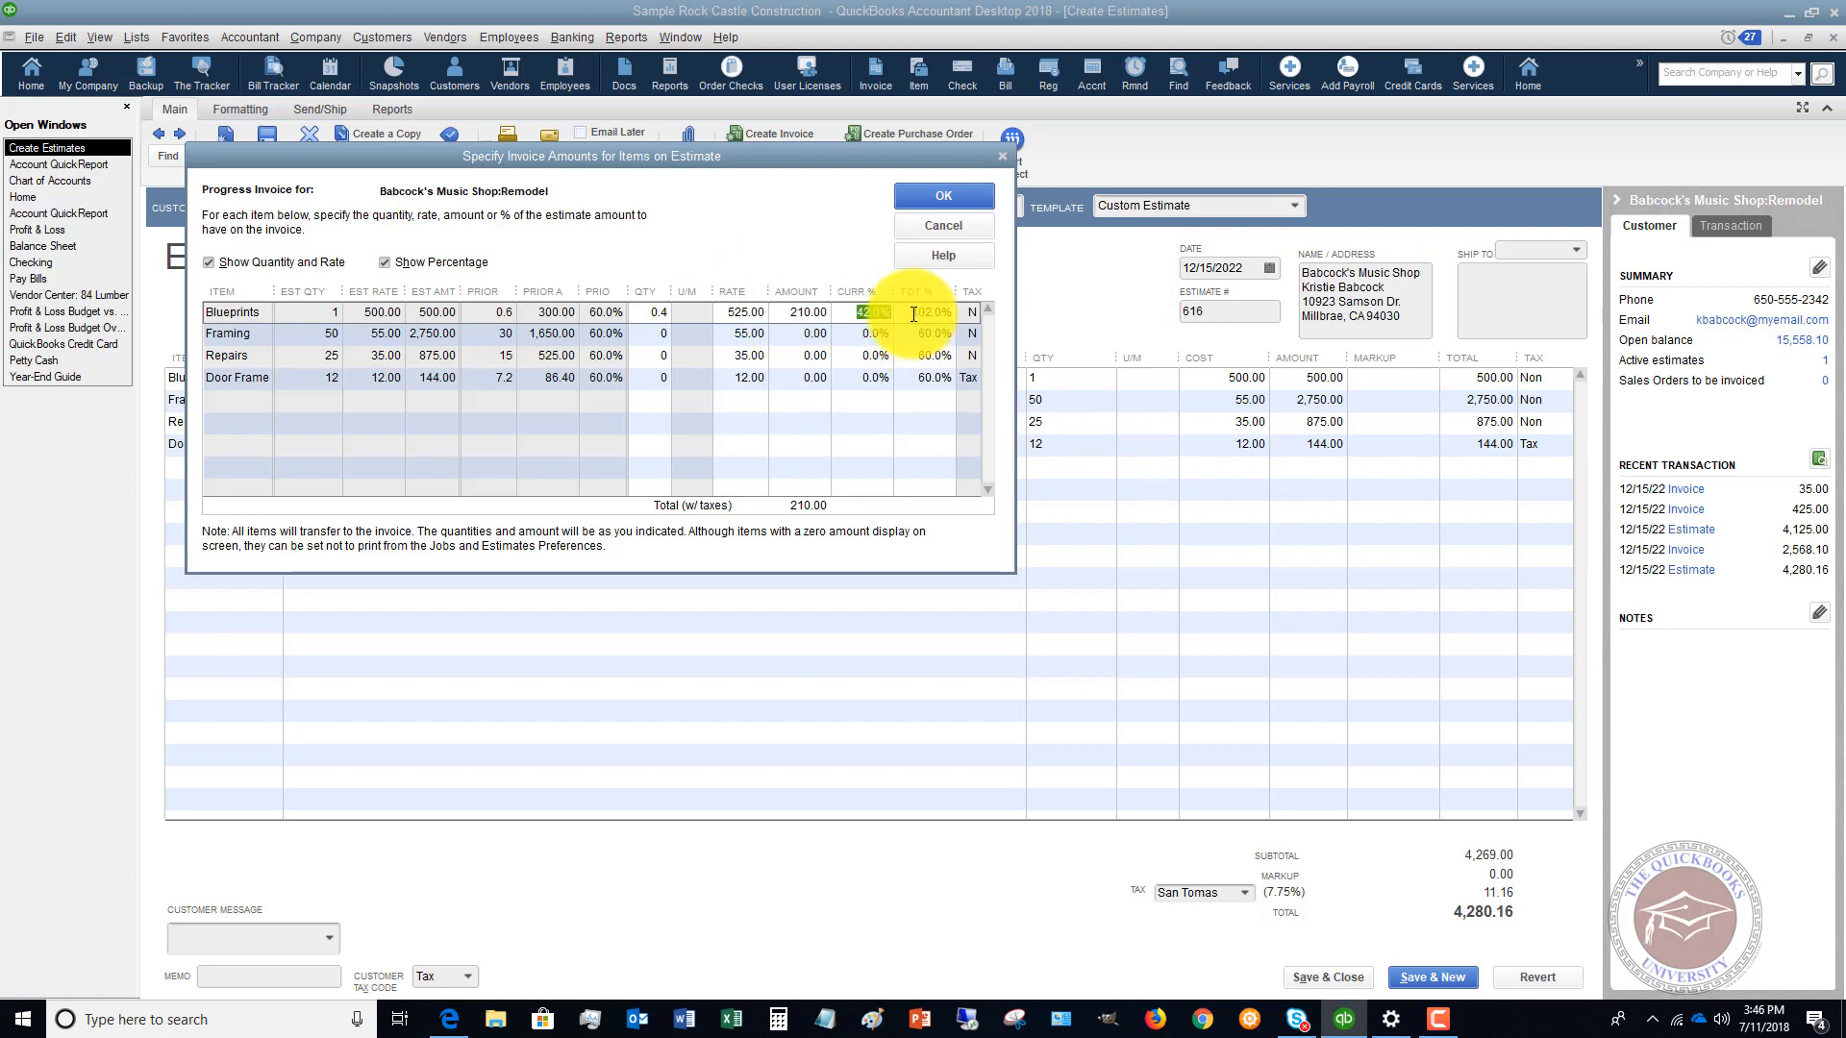
- Set the invoice amount of the Blueprints item to 190
{"action": "left_click", "coordinate": [777, 313]}
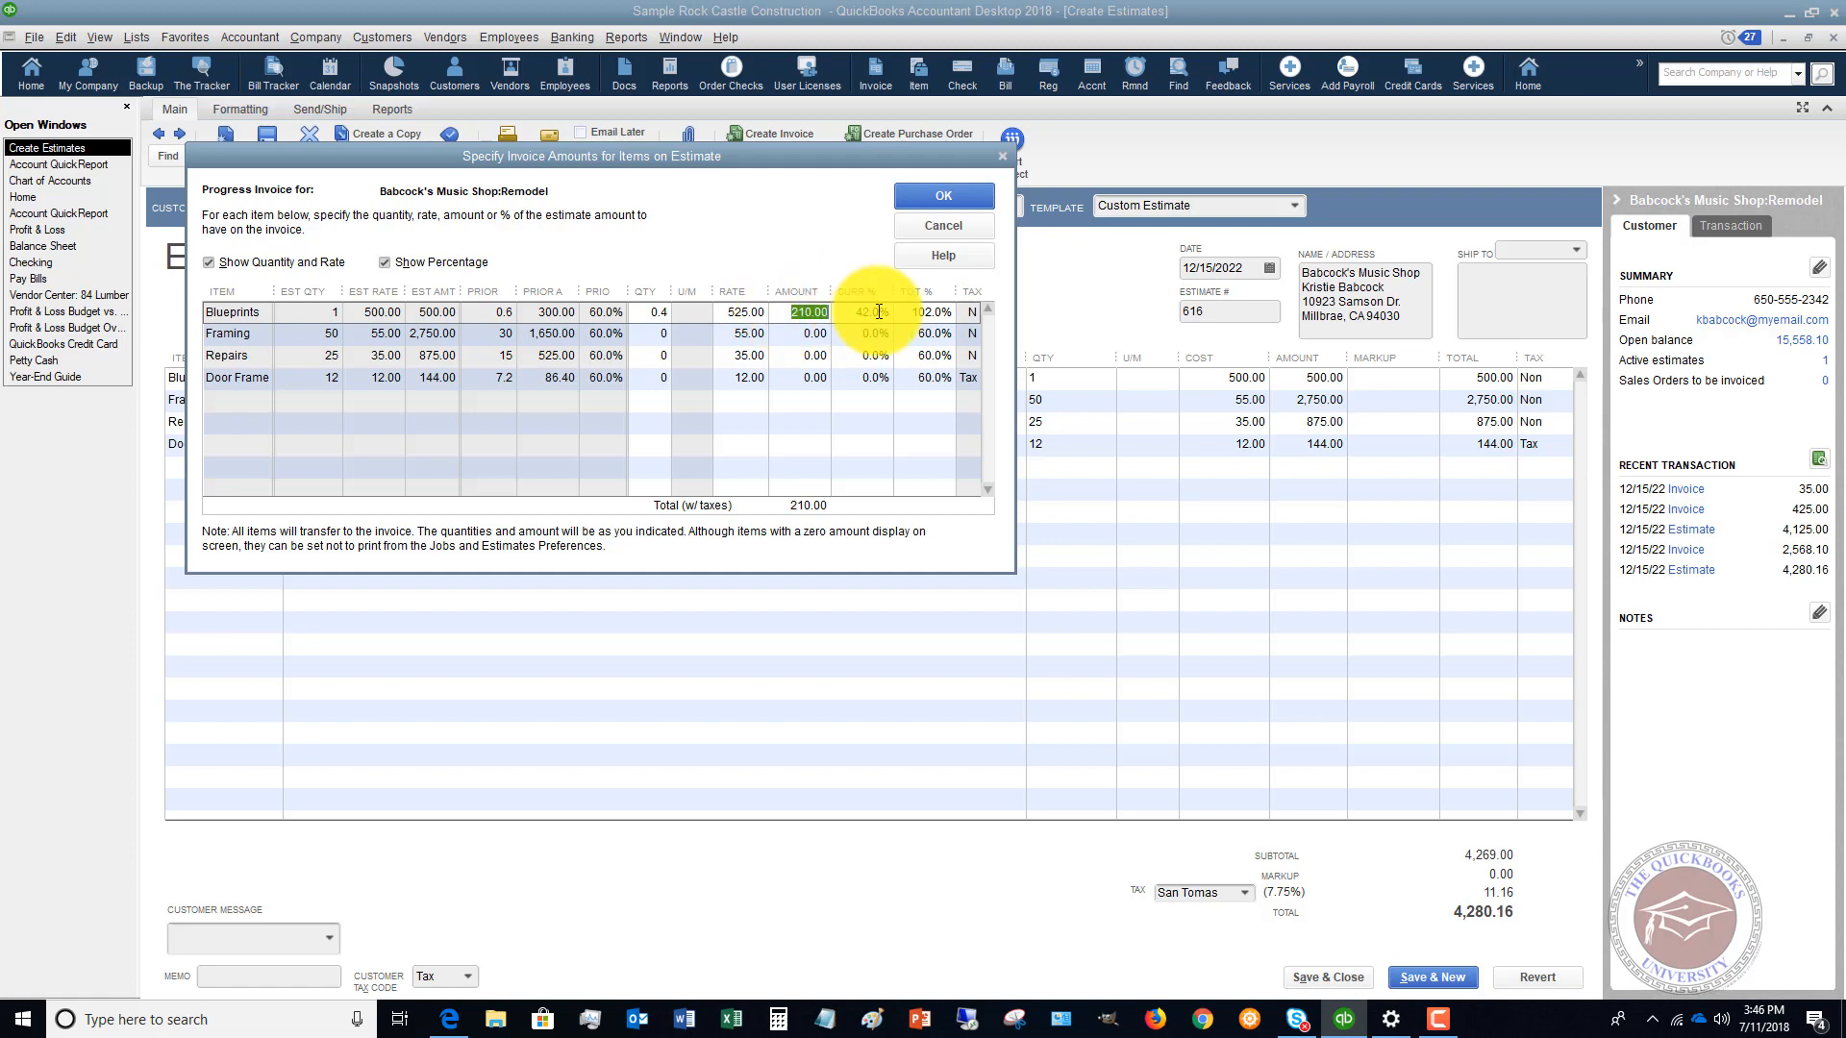
{"action": "type", "text": "190"}
{"action": "key", "text": "Tab"}
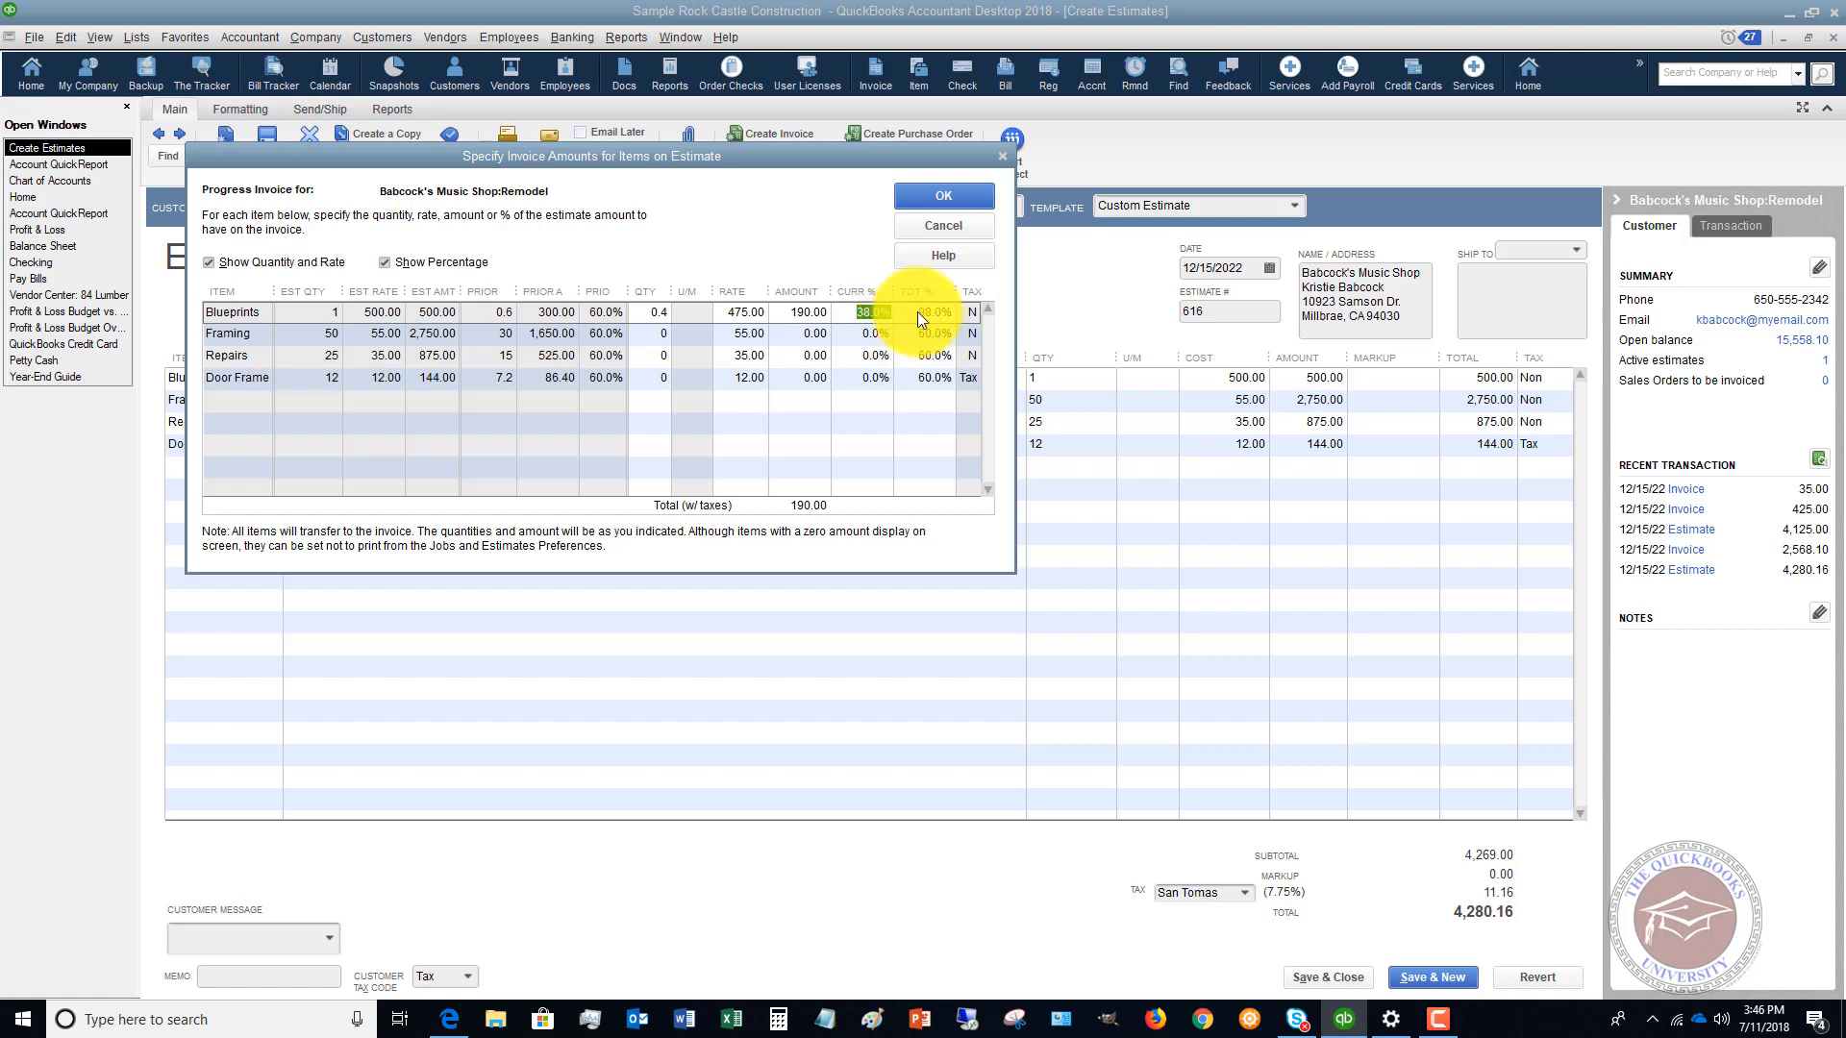
- Set the Framing amount to 15 and the current Repairs percentage to 15, and confirm the item amounts to generate the invoice
{"action": "left_click", "coordinate": [794, 337]}
{"action": "type", "text": "15"}
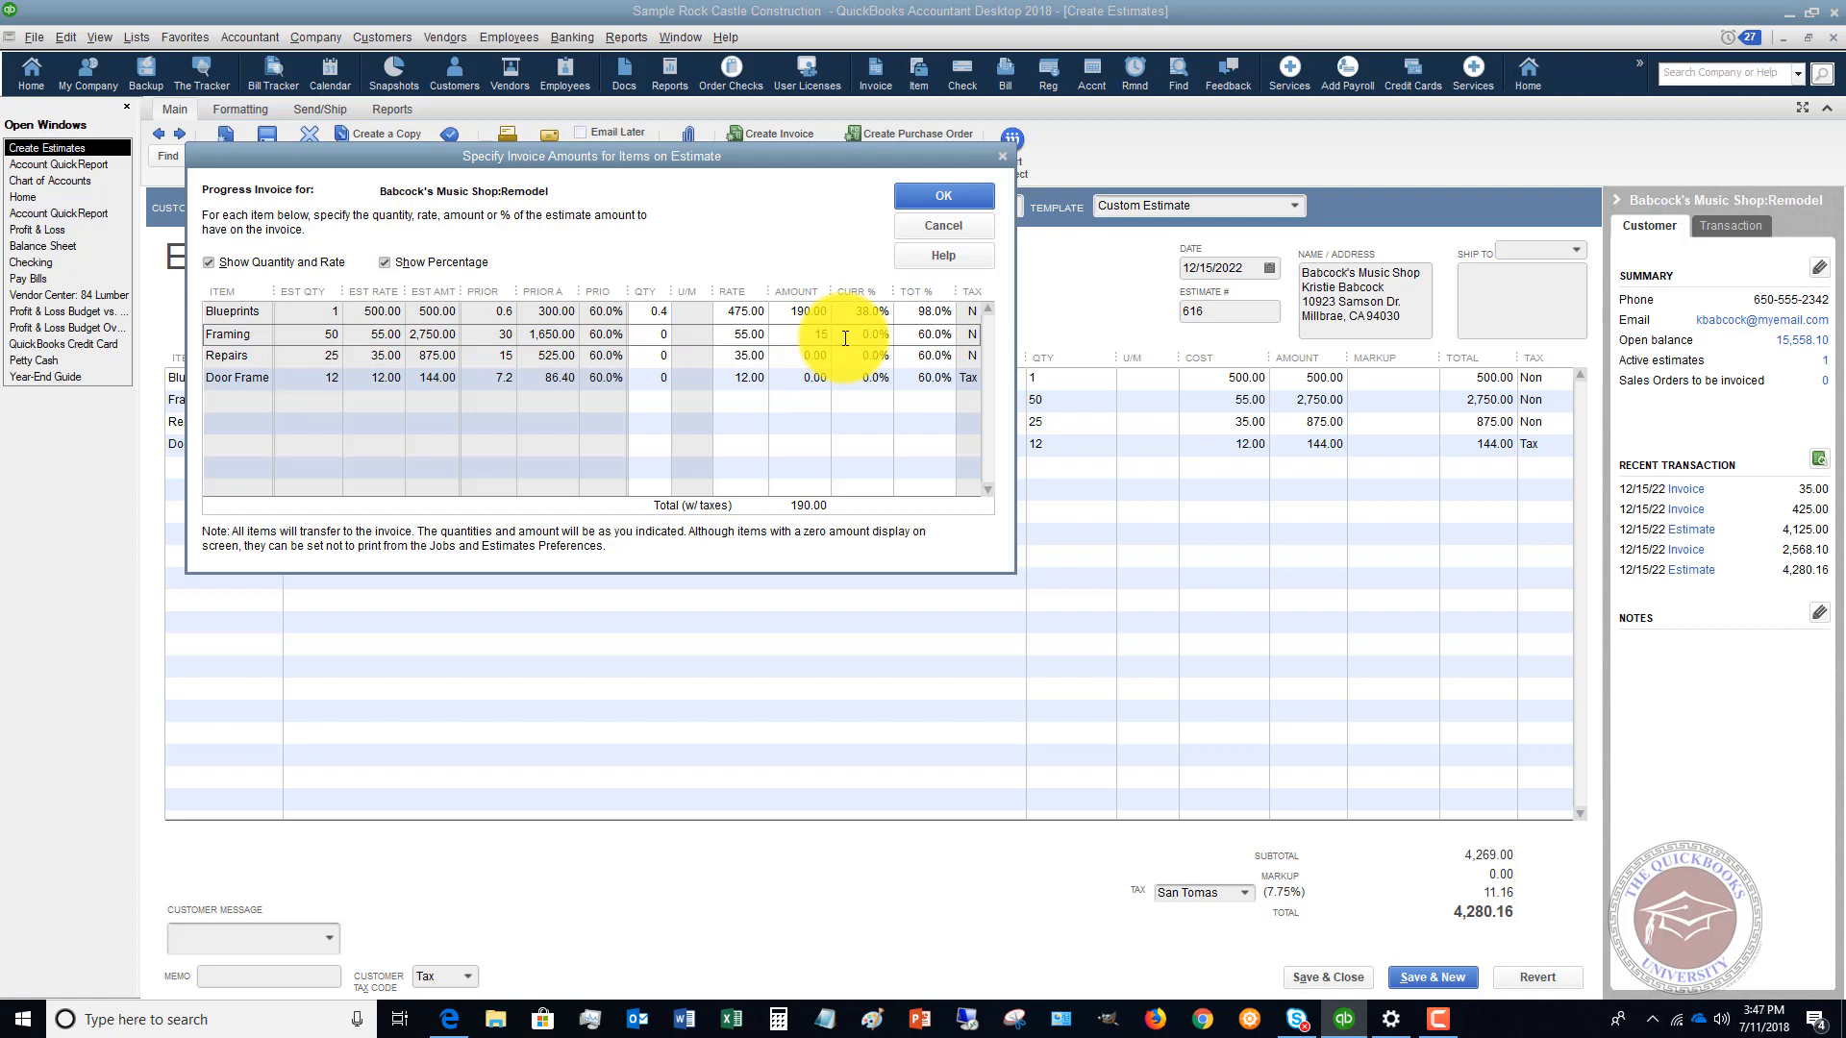
{"action": "left_click", "coordinate": [845, 339]}
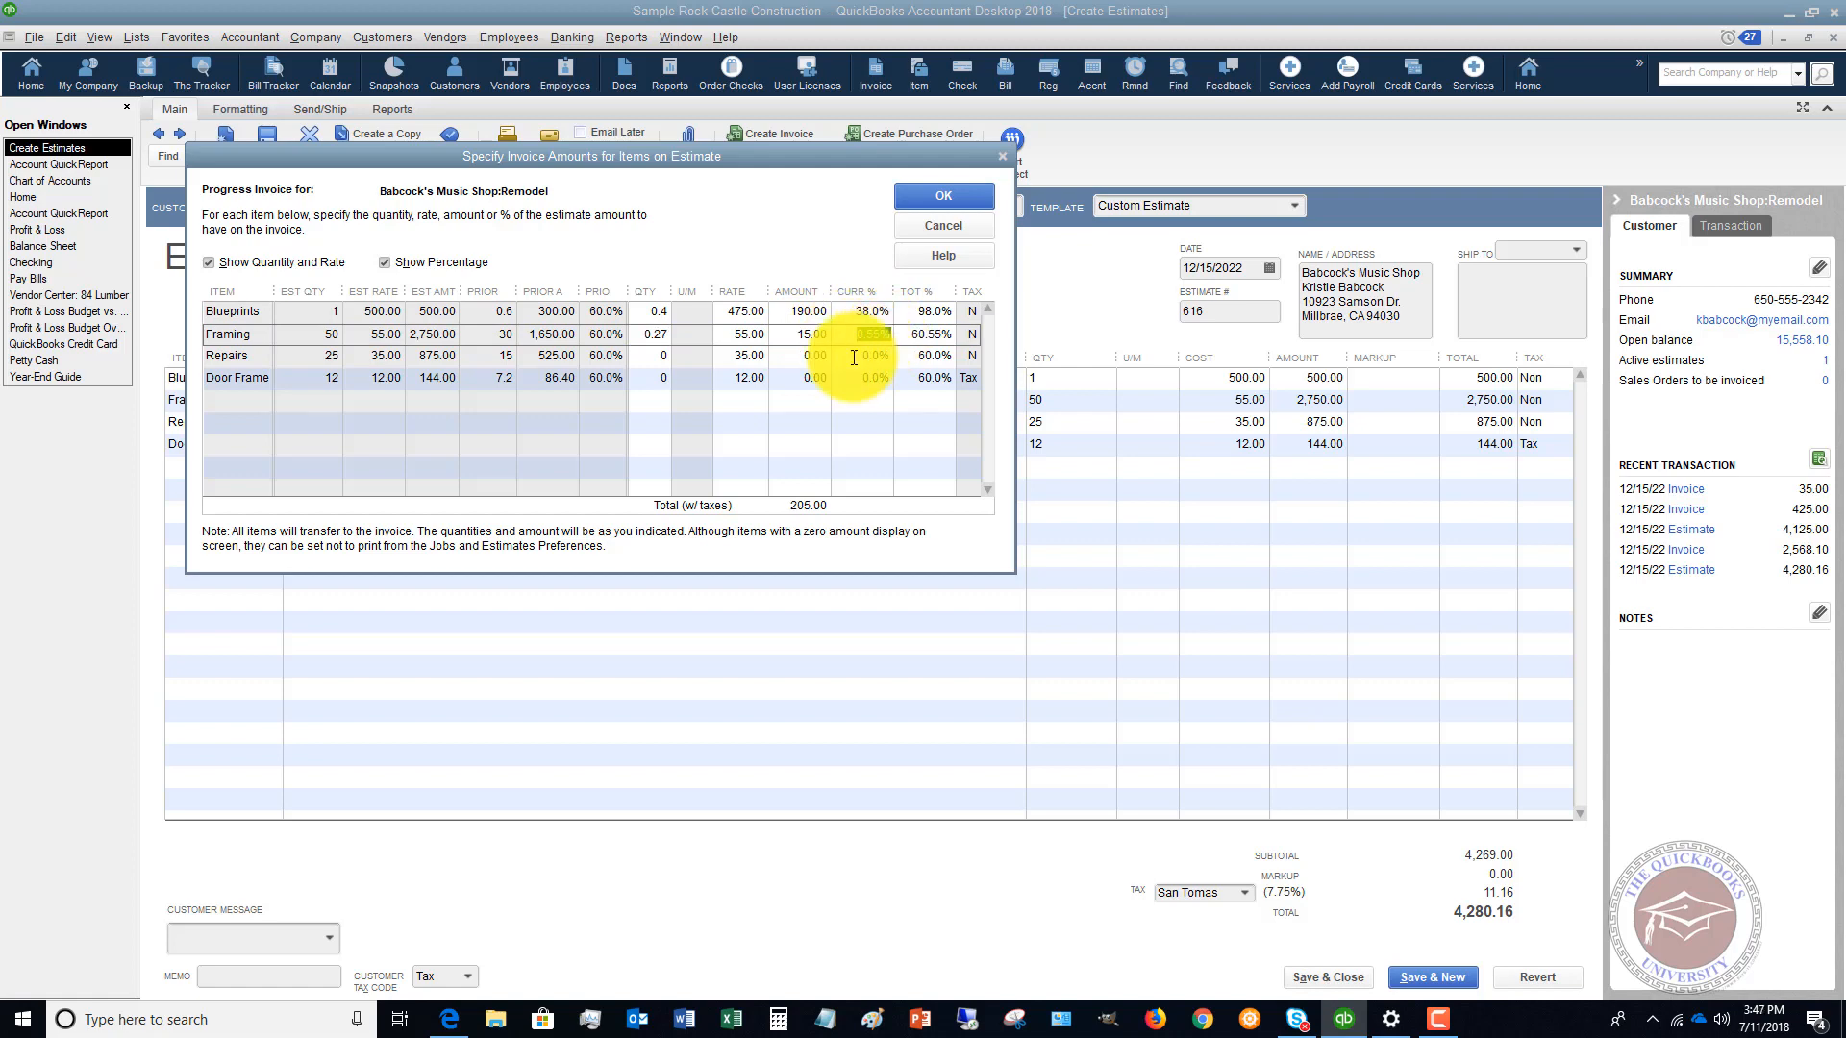
{"action": "left_click", "coordinate": [855, 357]}
{"action": "type", "text": "15"}
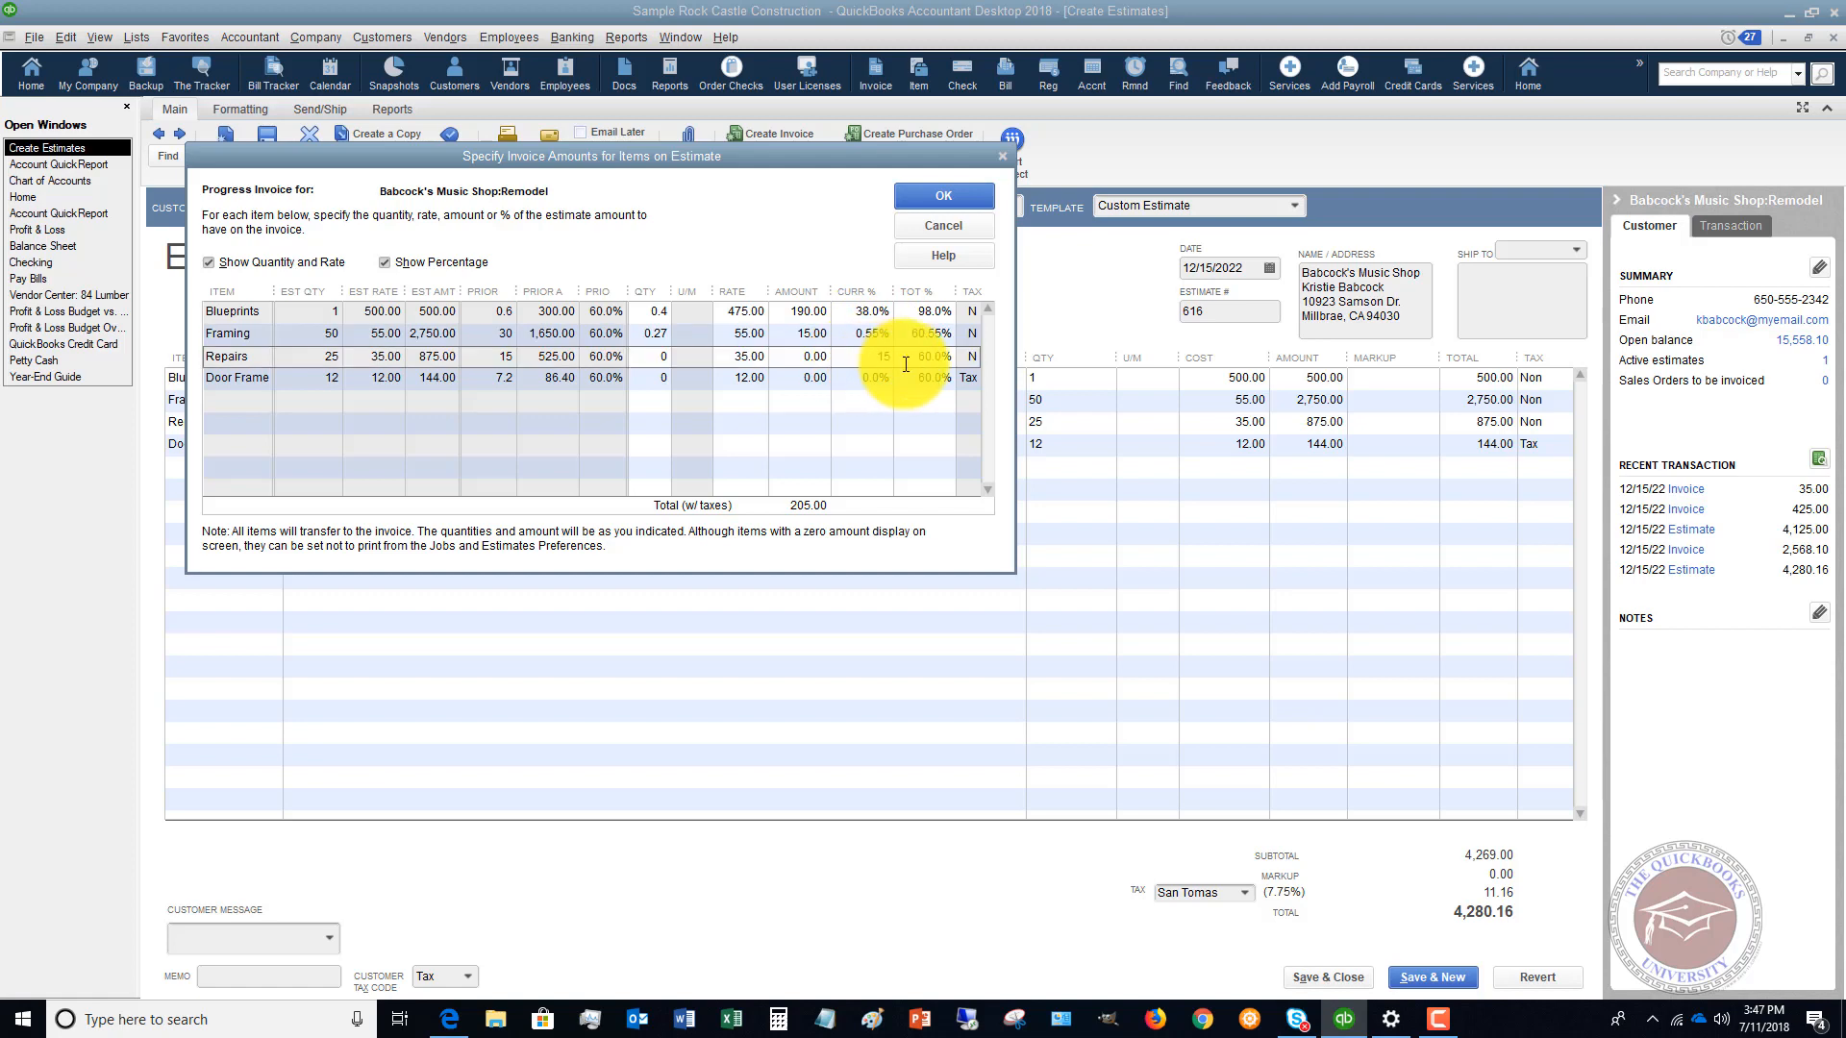
{"action": "key", "text": "Tab"}
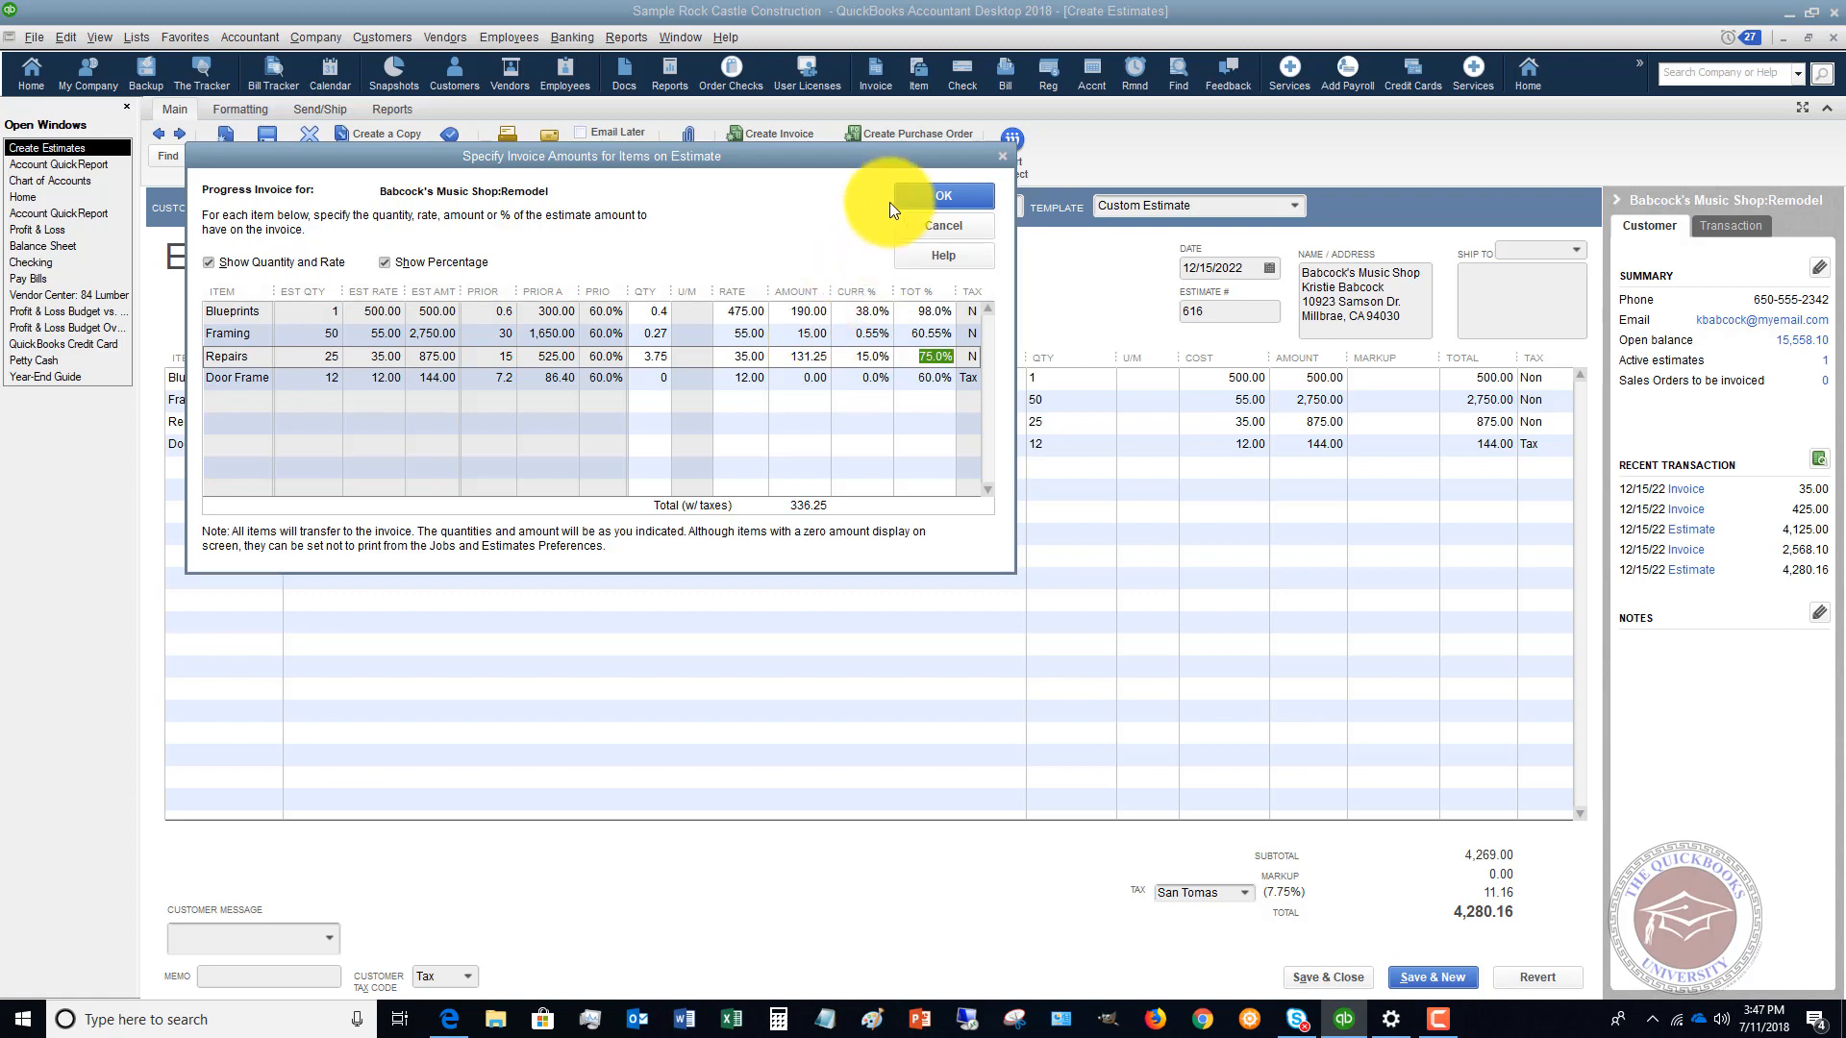
{"action": "left_click", "coordinate": [930, 196]}
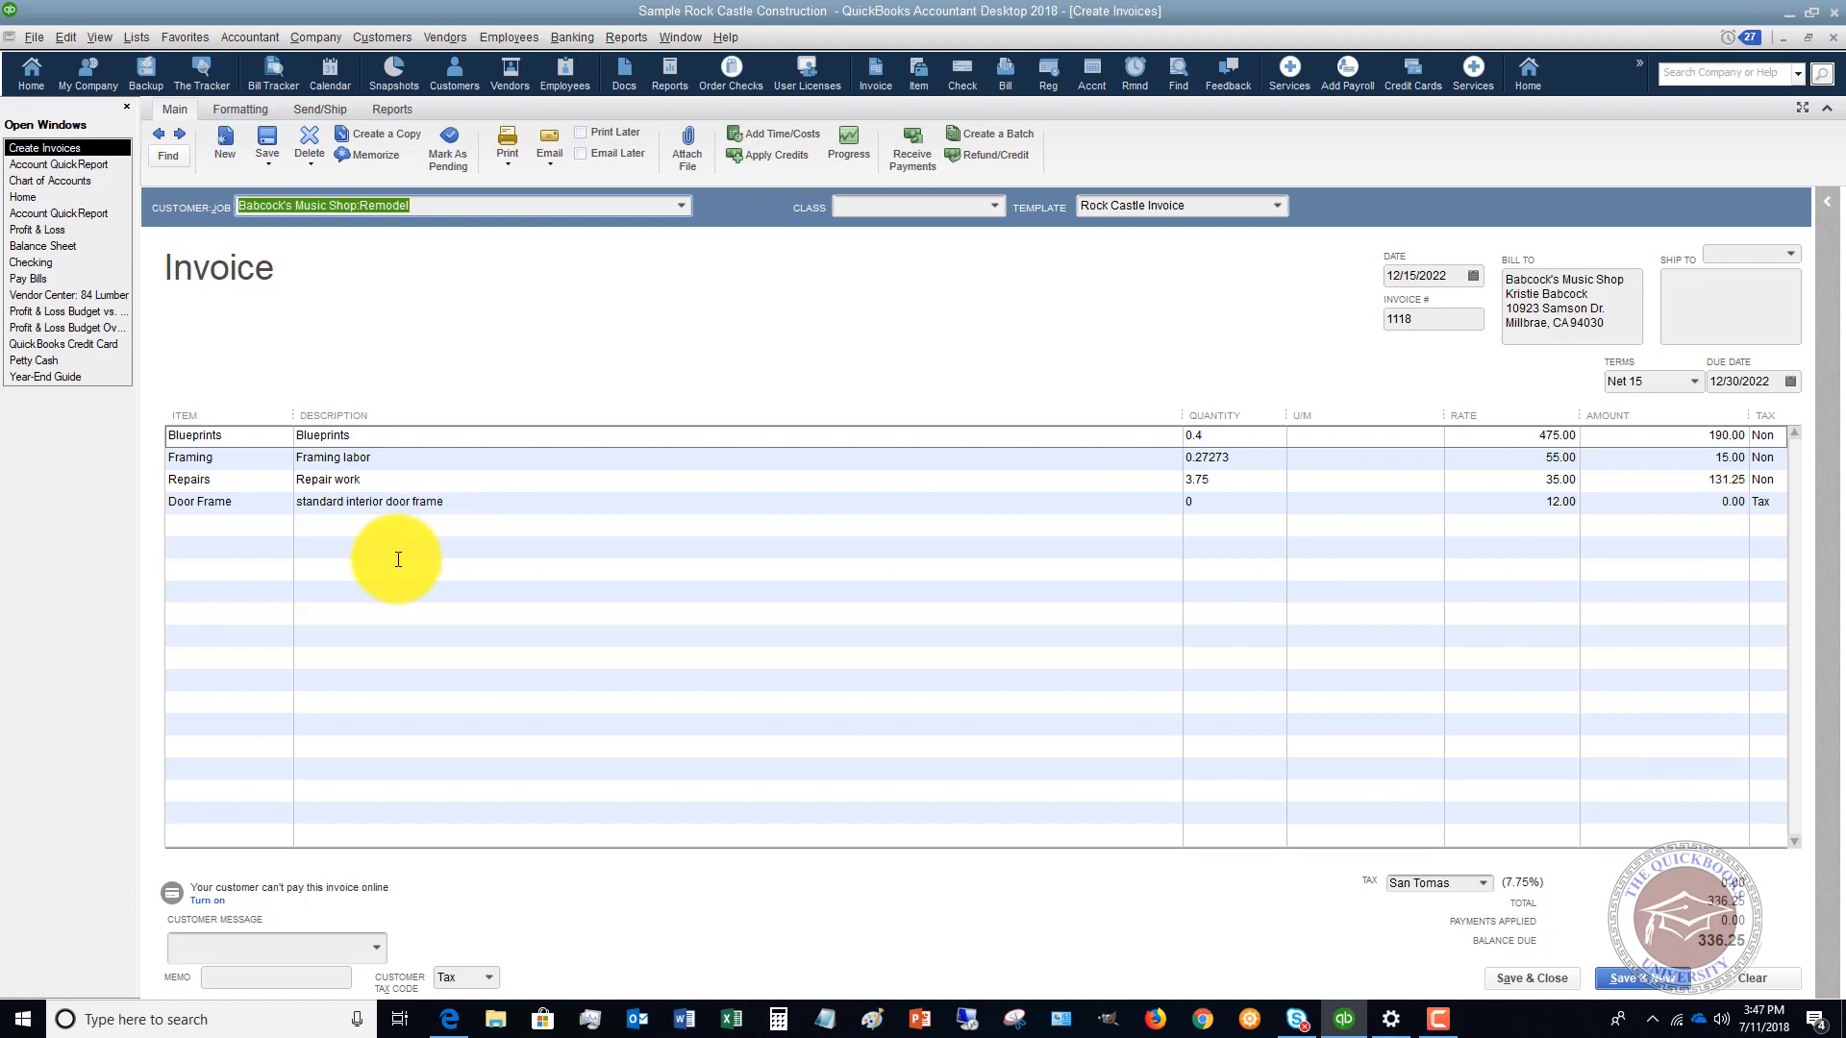
{"action": "left_click", "coordinate": [332, 562]}
{"action": "left_click", "coordinate": [358, 559]}
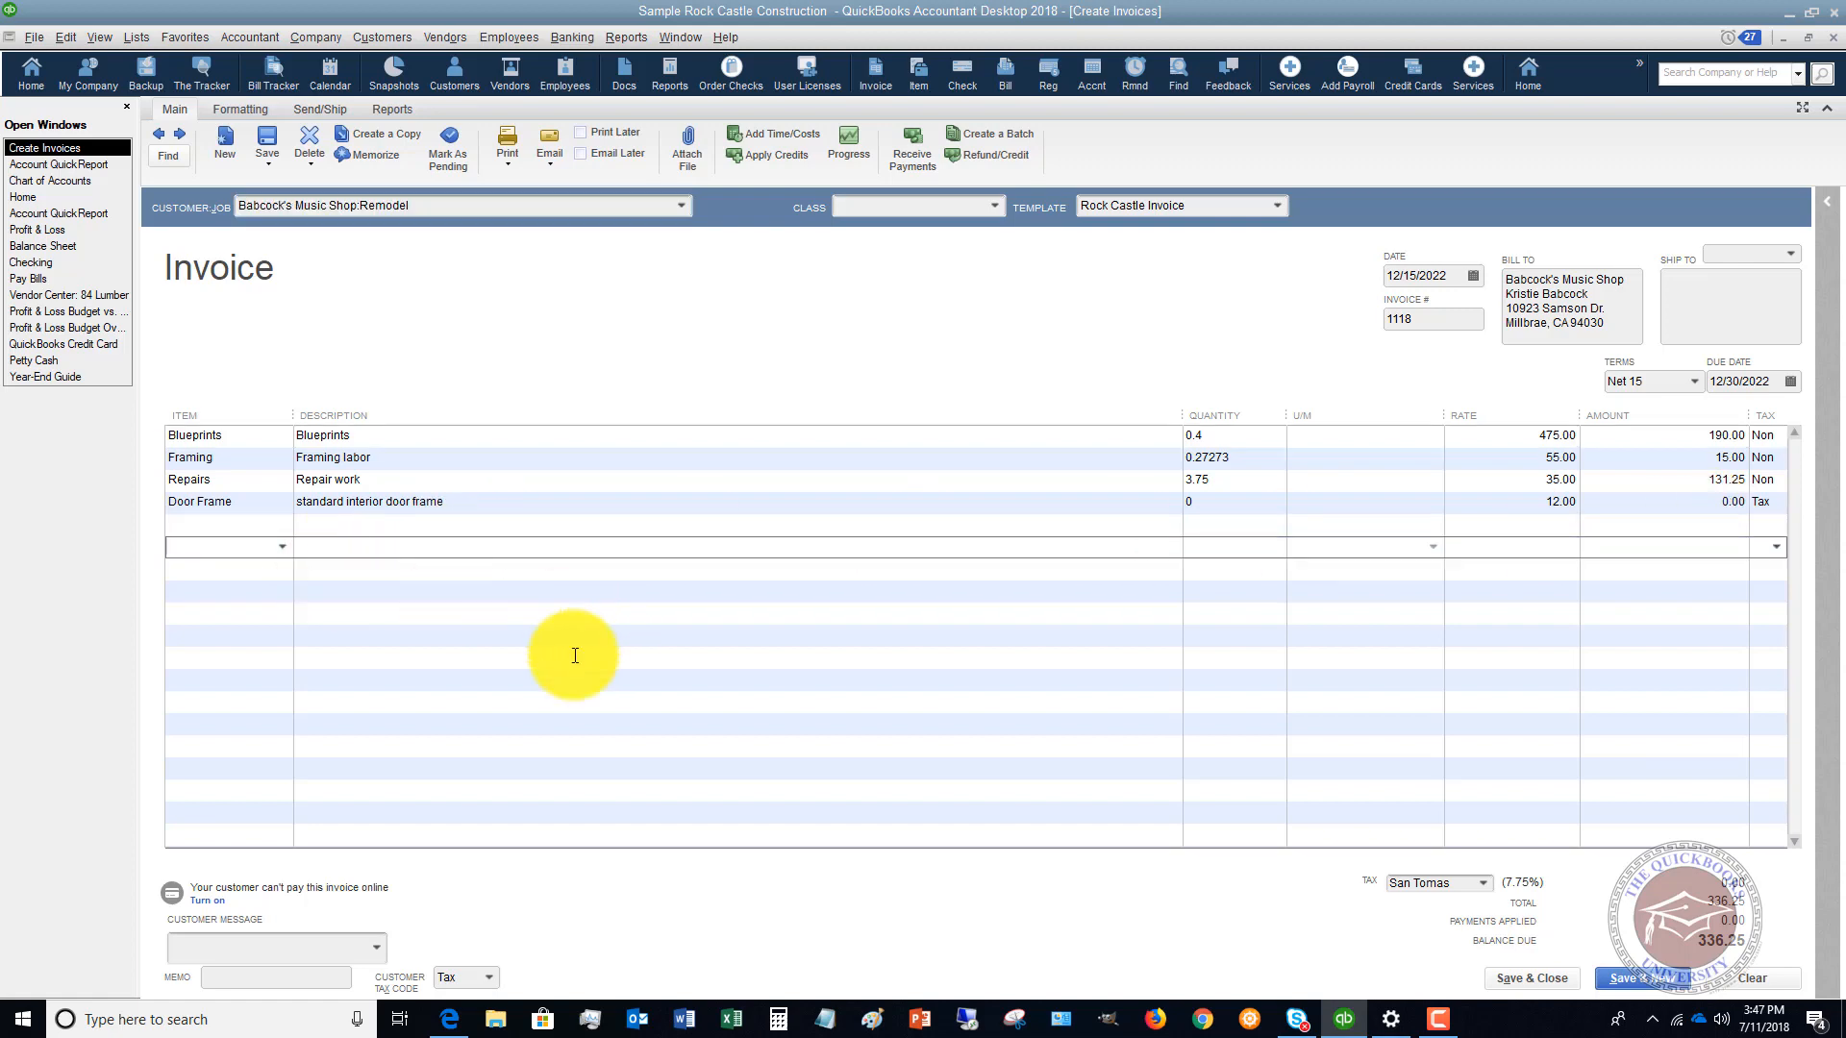